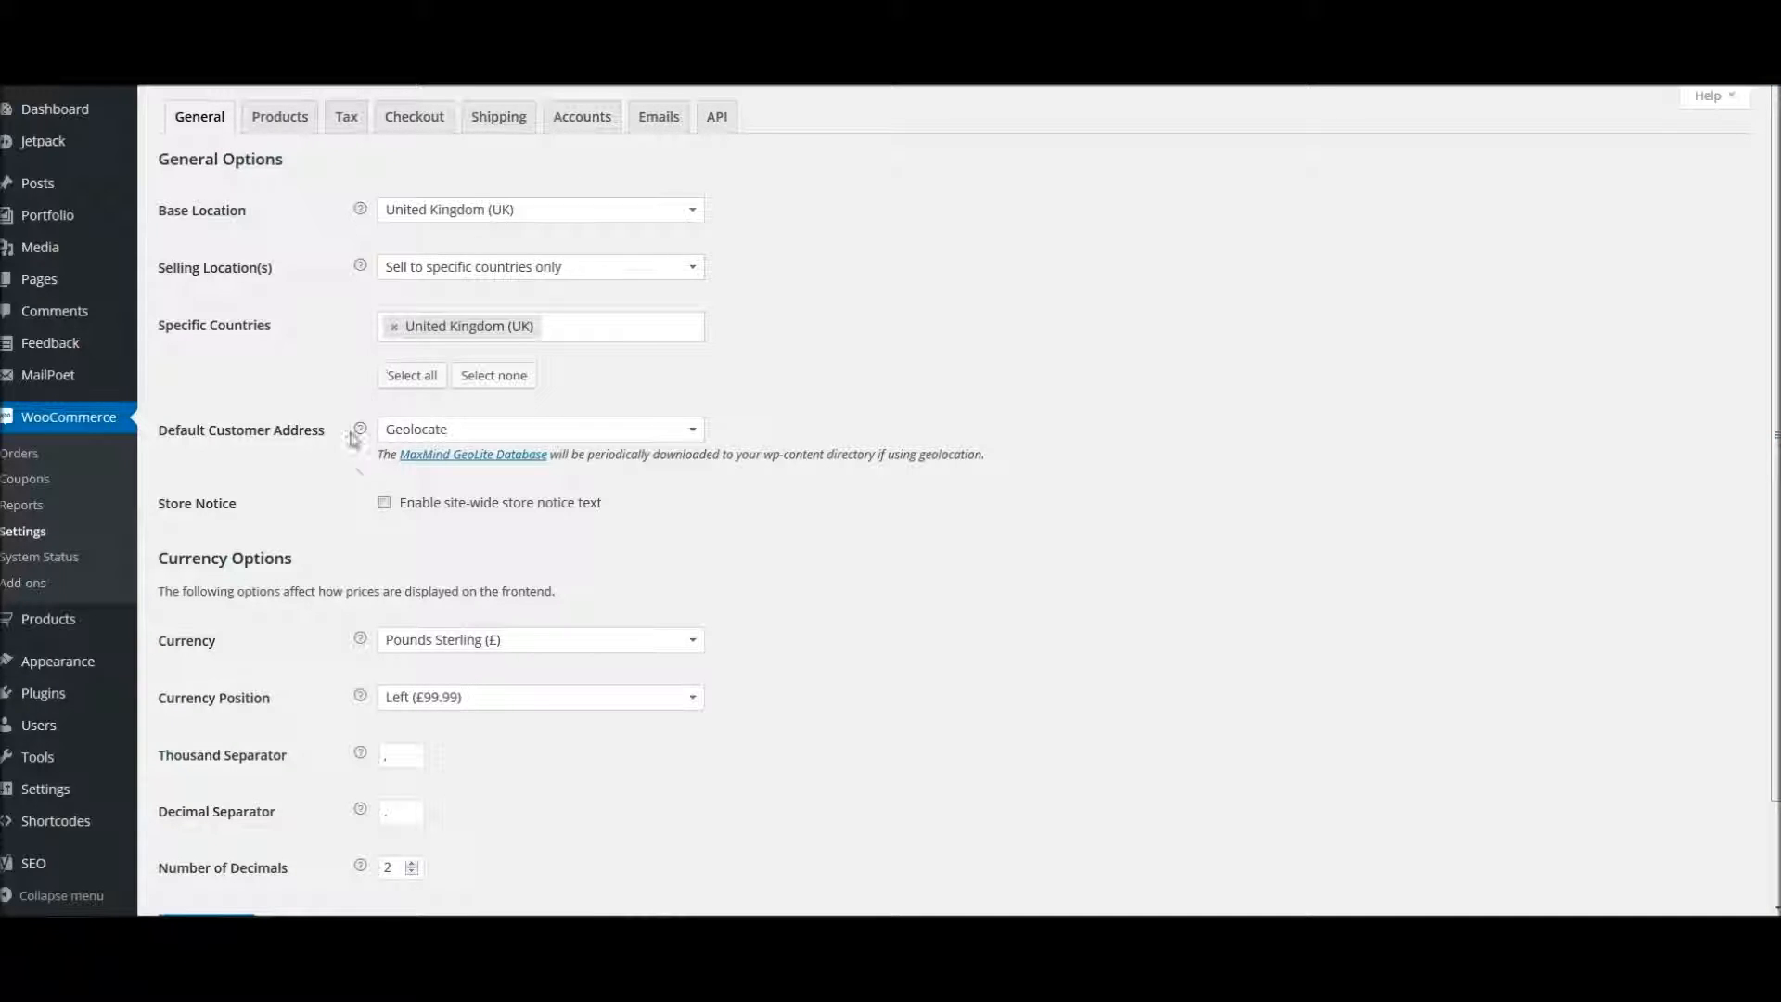
- Open the WooCommerce settings and restrict the selling locations to specific countries only, with United Kingdom (UK) as the country
mouse_move(55, 419)
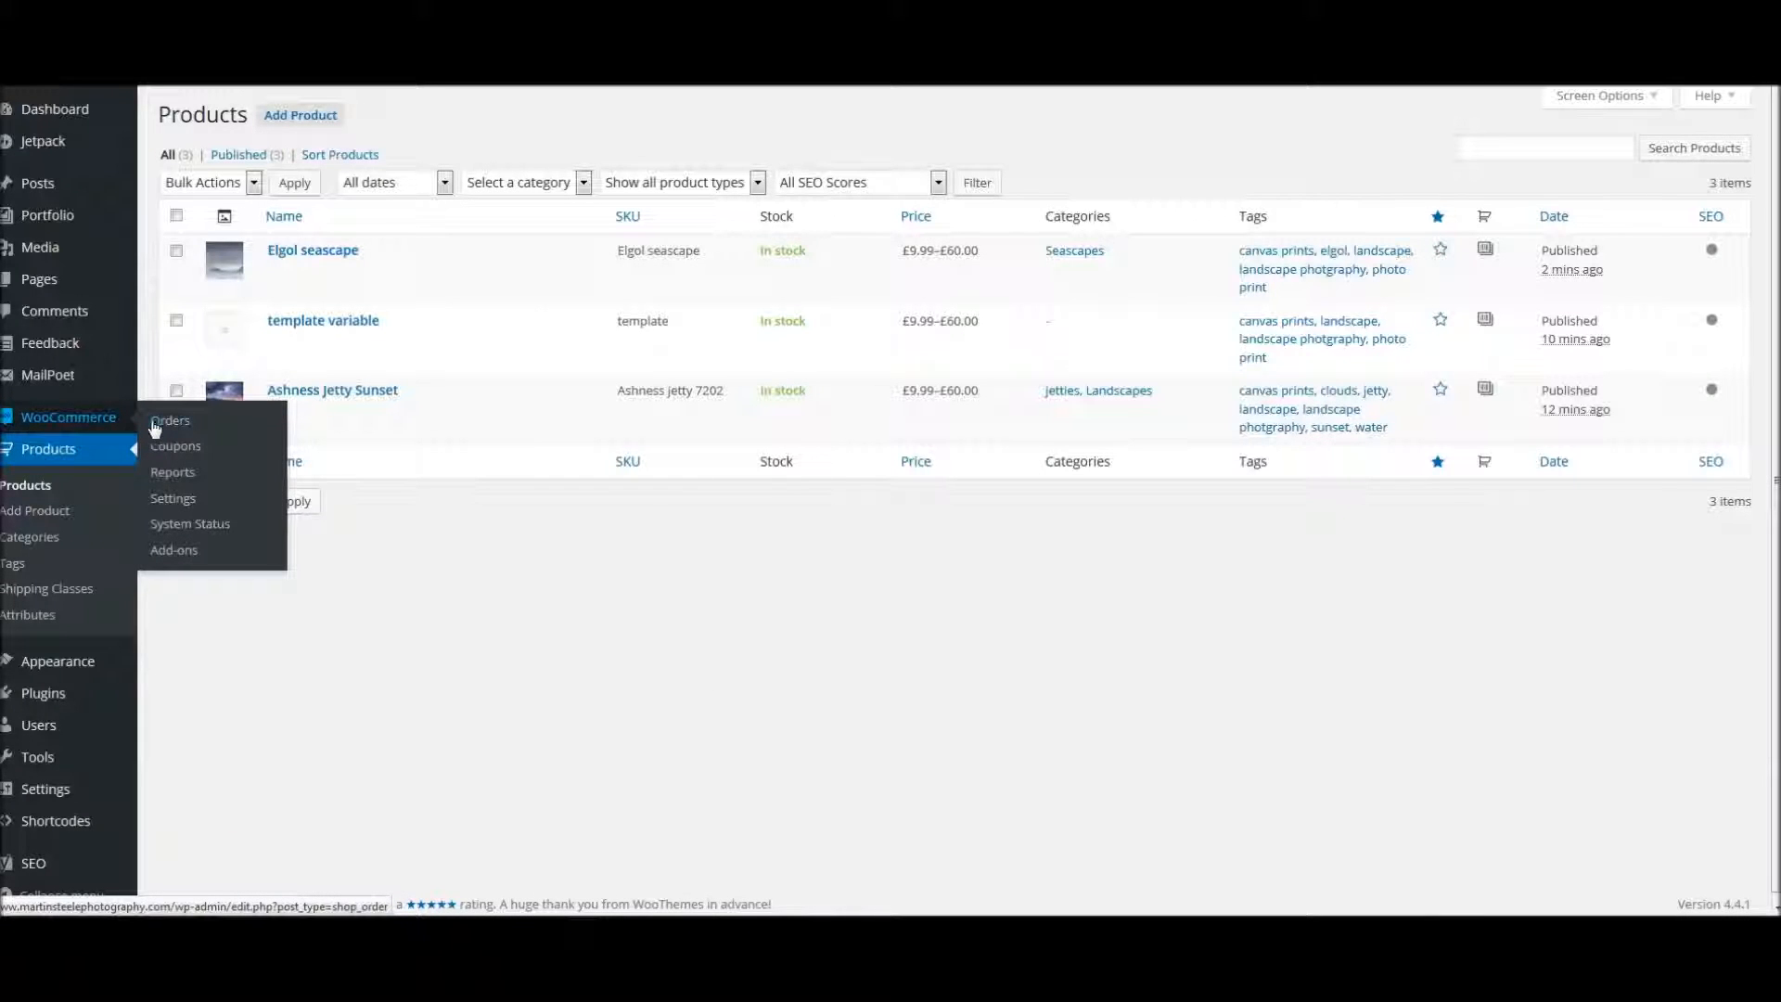
click(162, 516)
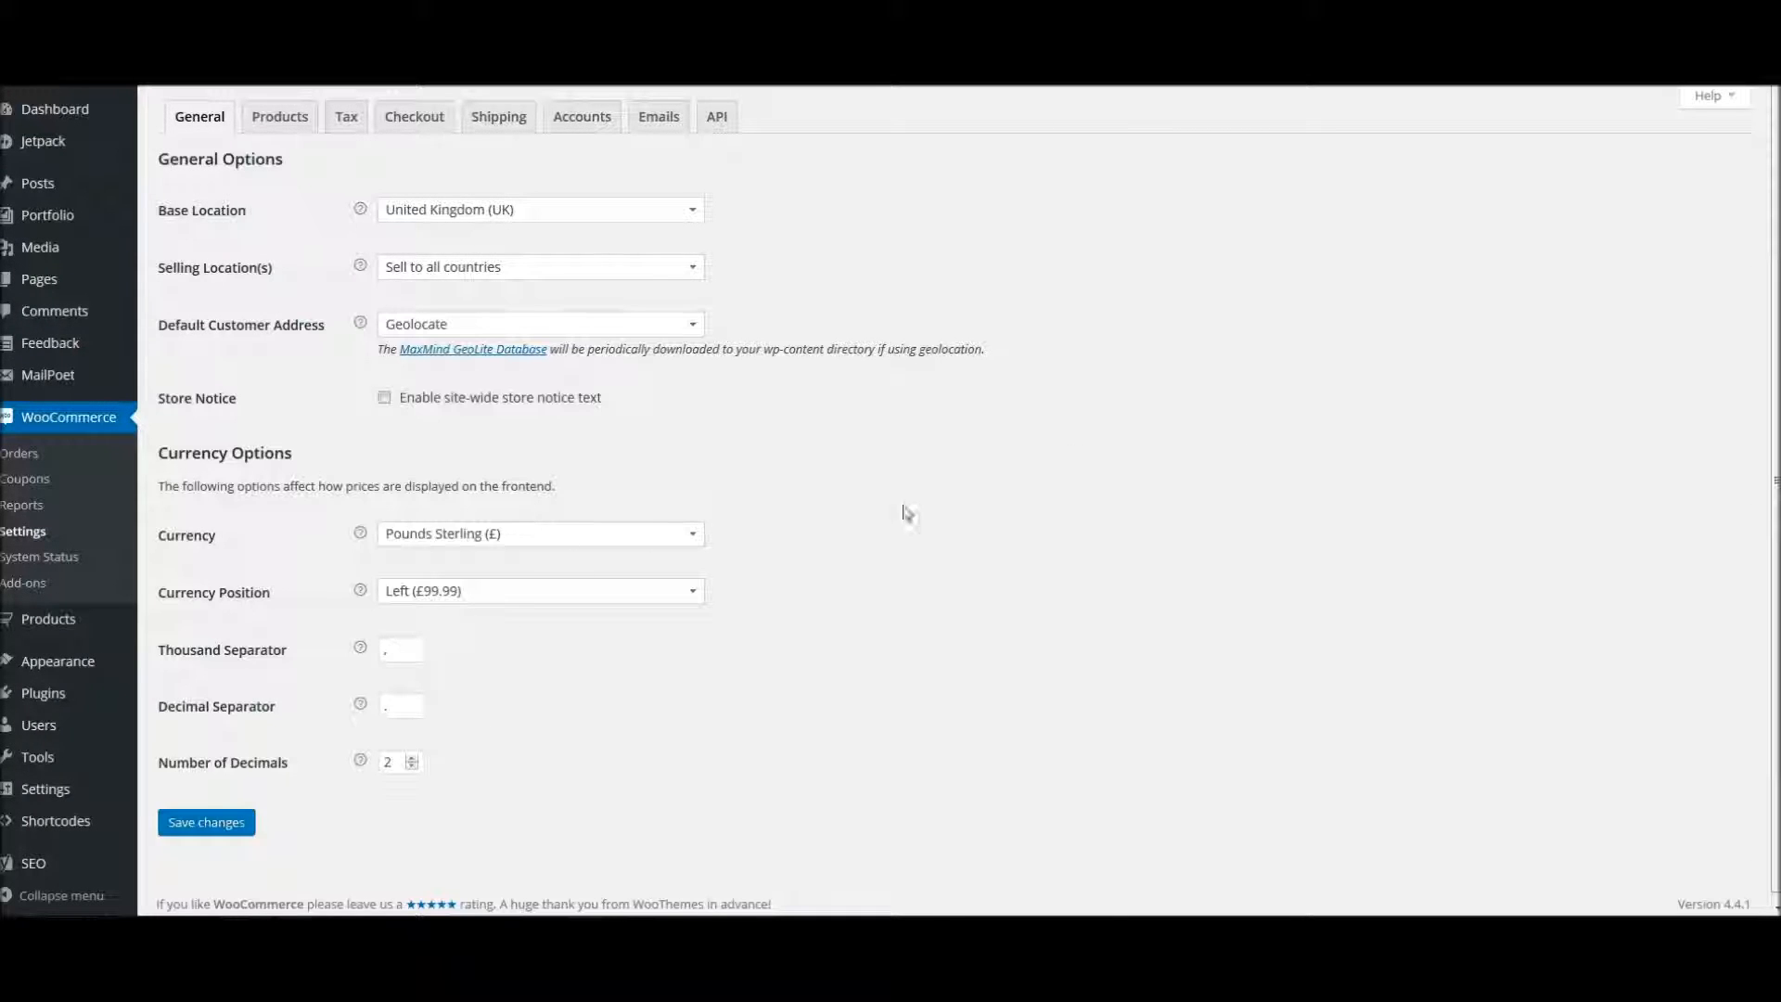
click(442, 271)
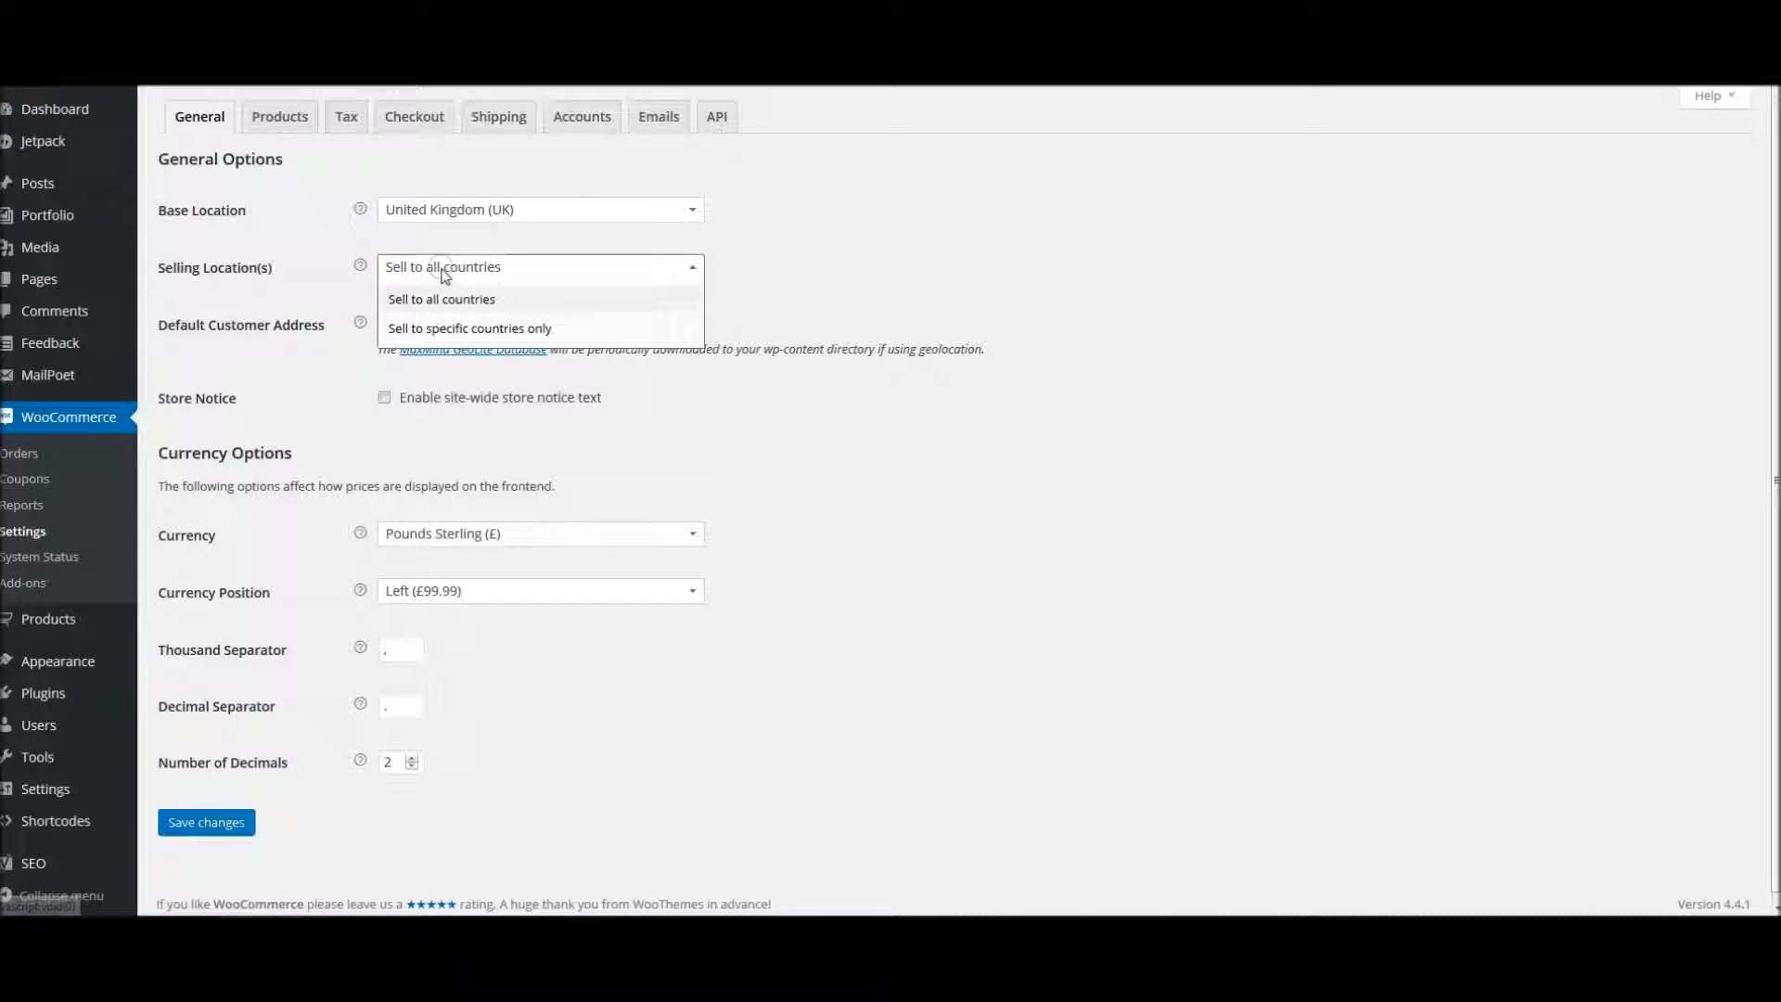
click(424, 336)
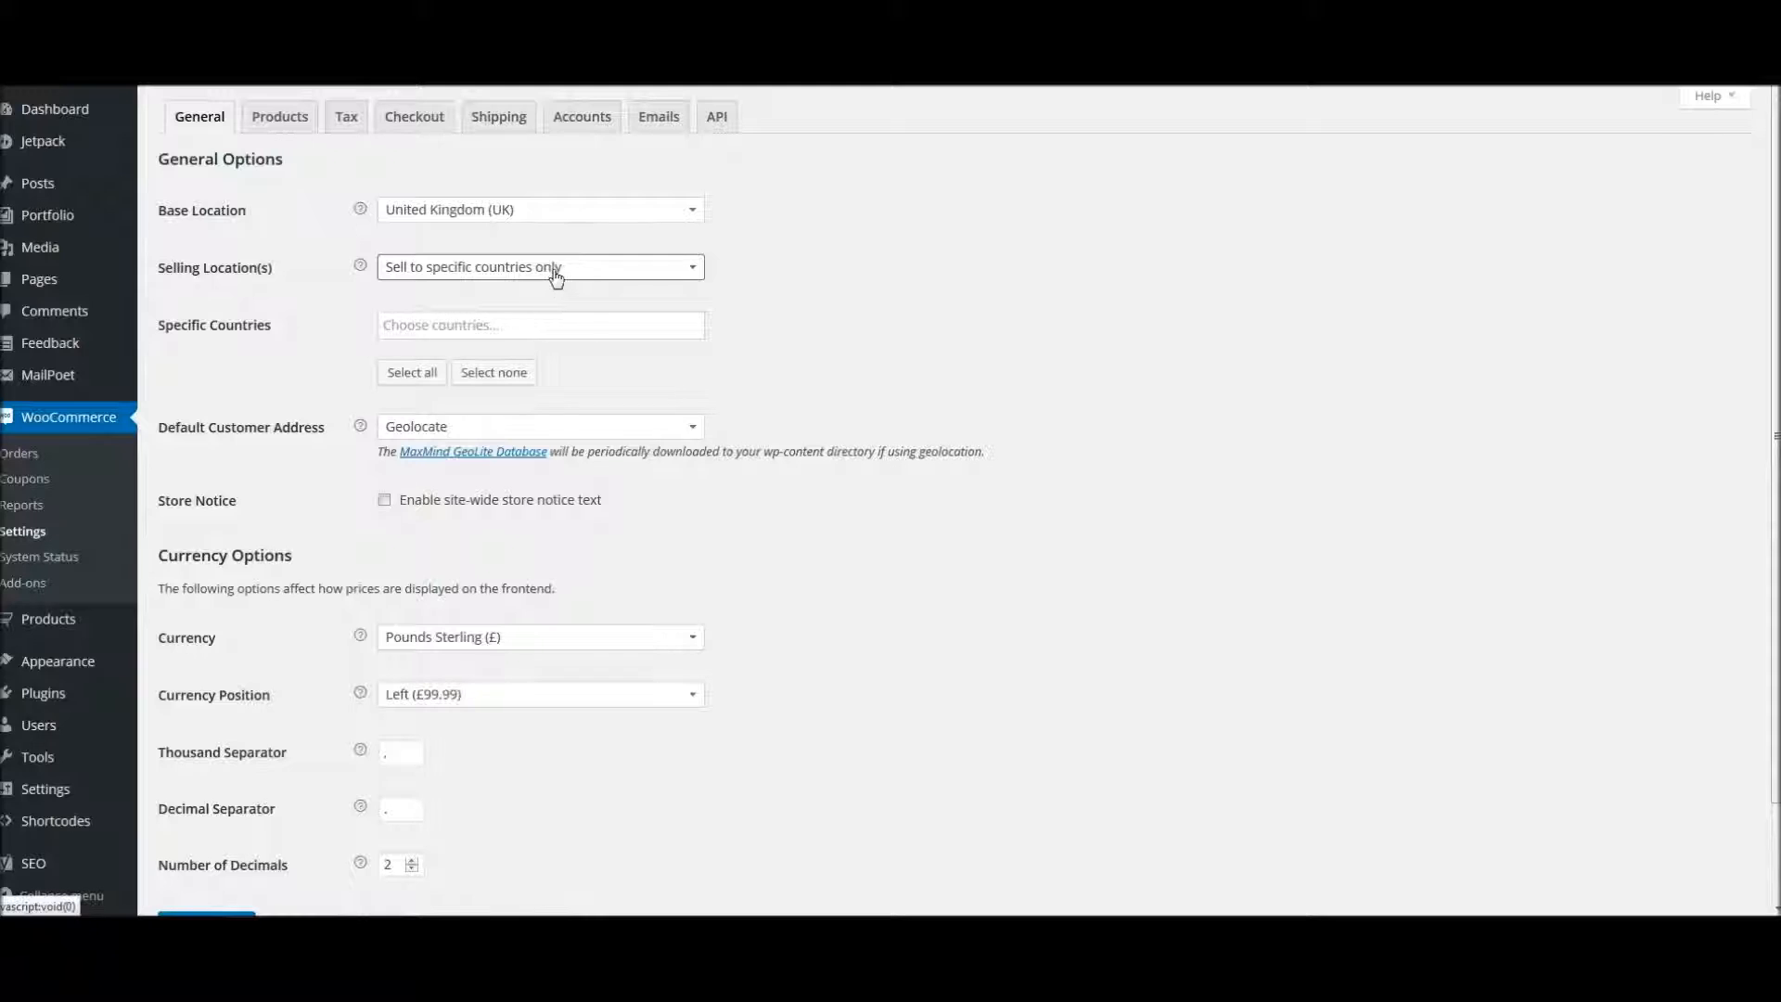
click(450, 332)
text(u)
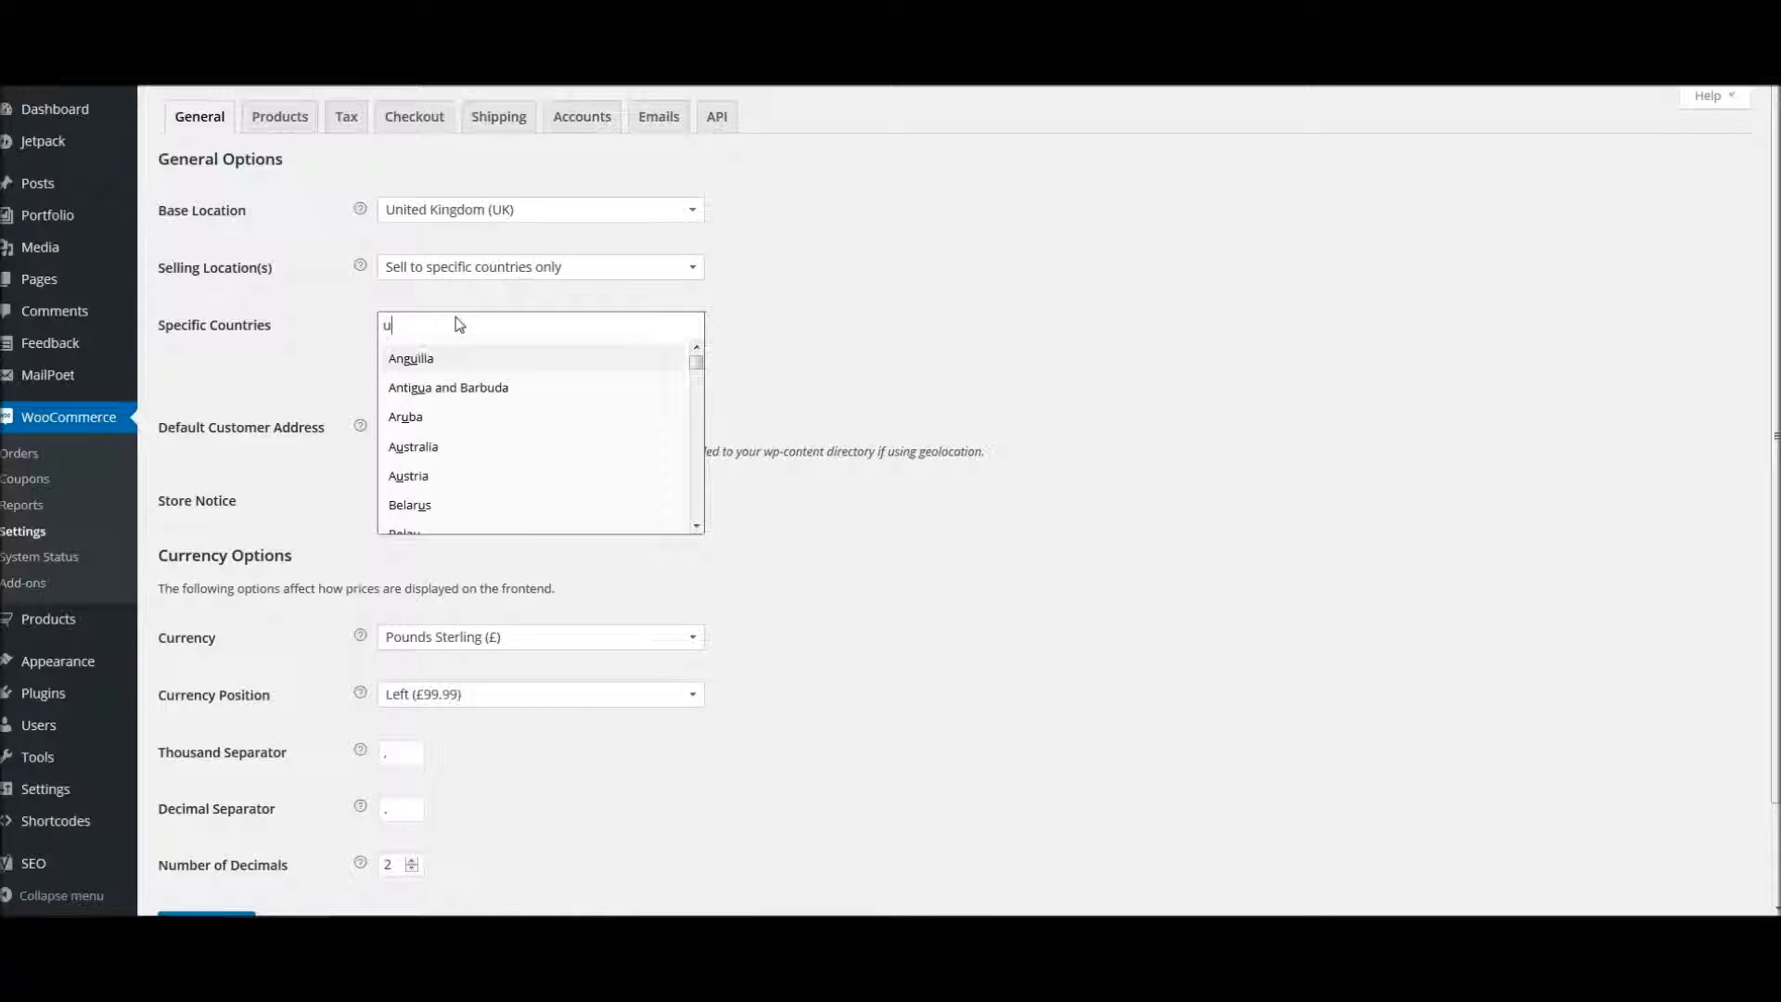
text(k)
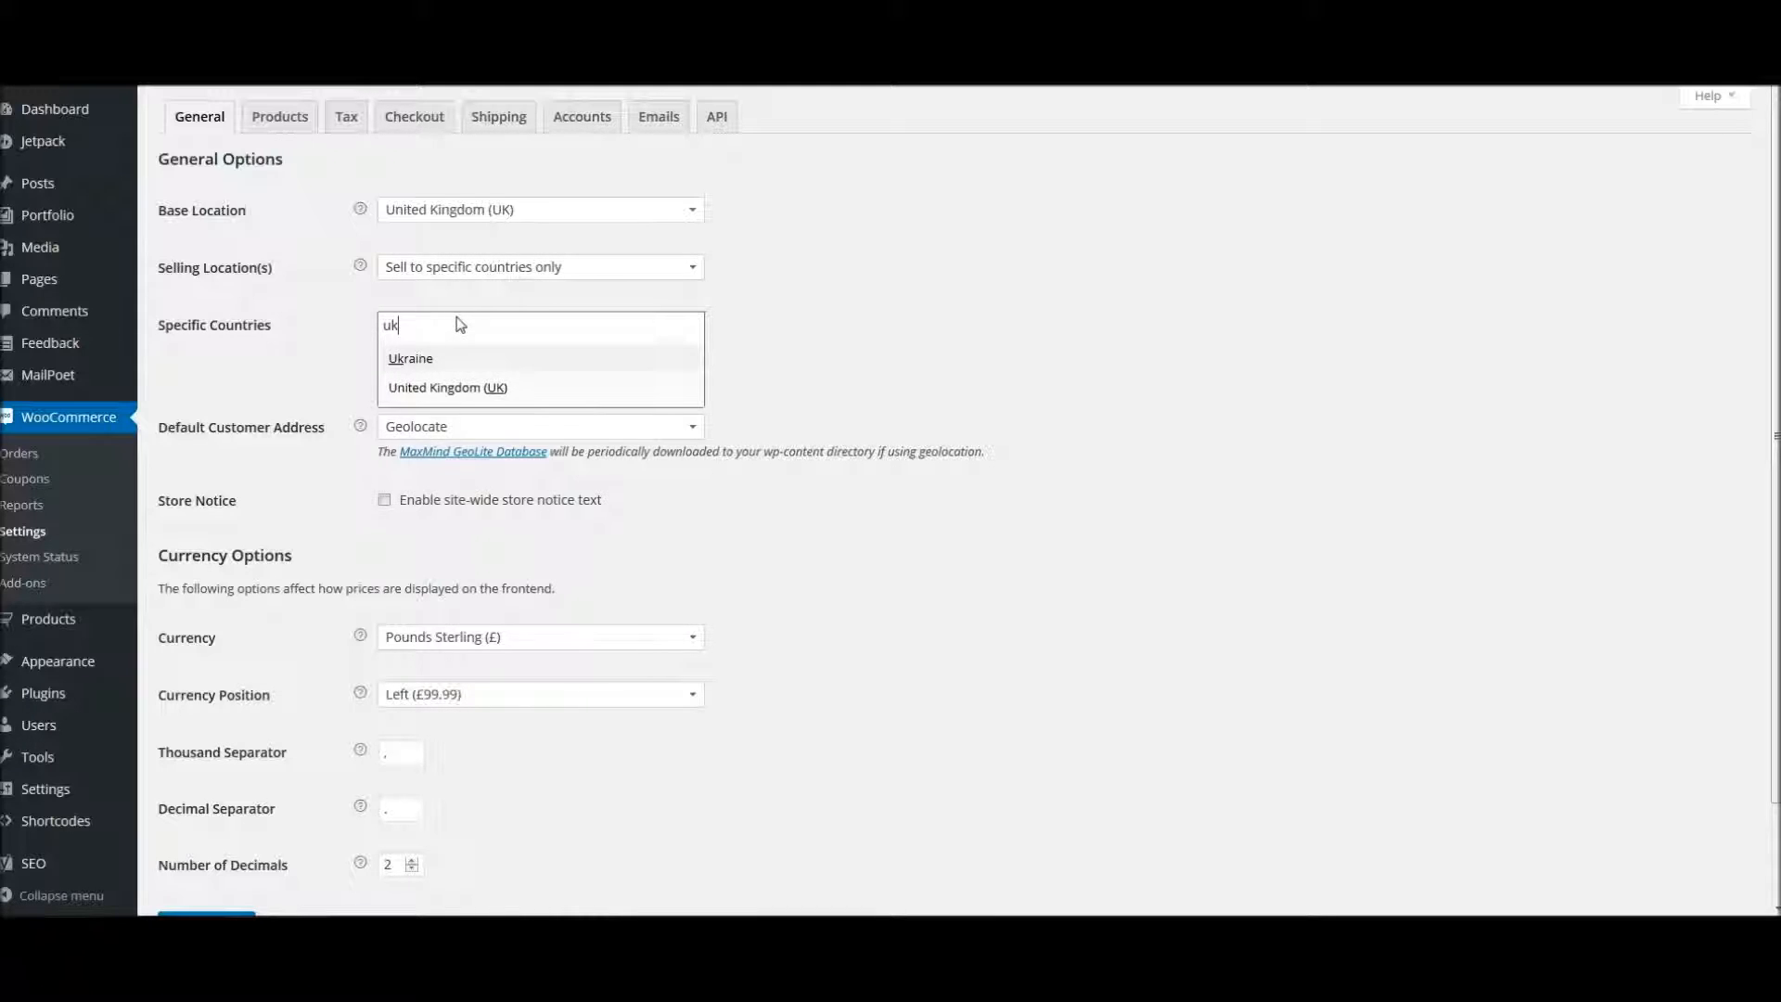
click(432, 390)
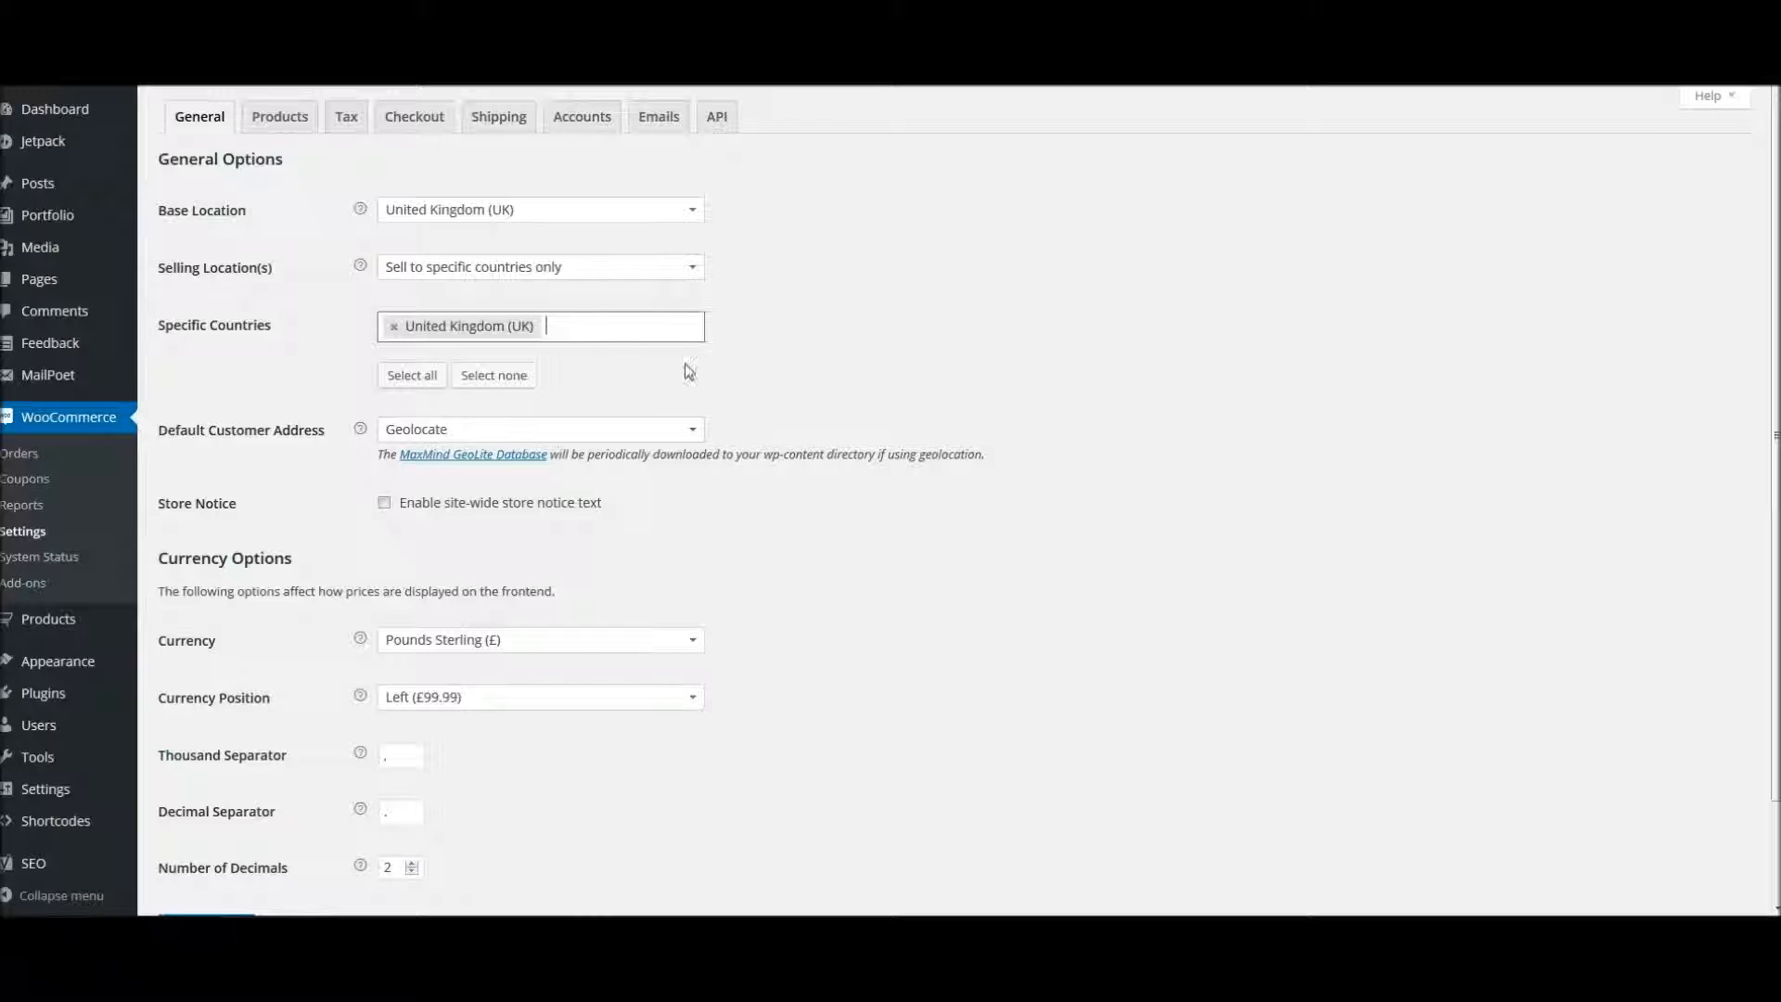
- Try the site-wide store notice option, look over its notice text, and turn it off again
click(385, 503)
drag(599, 592, 377, 548)
click(549, 583)
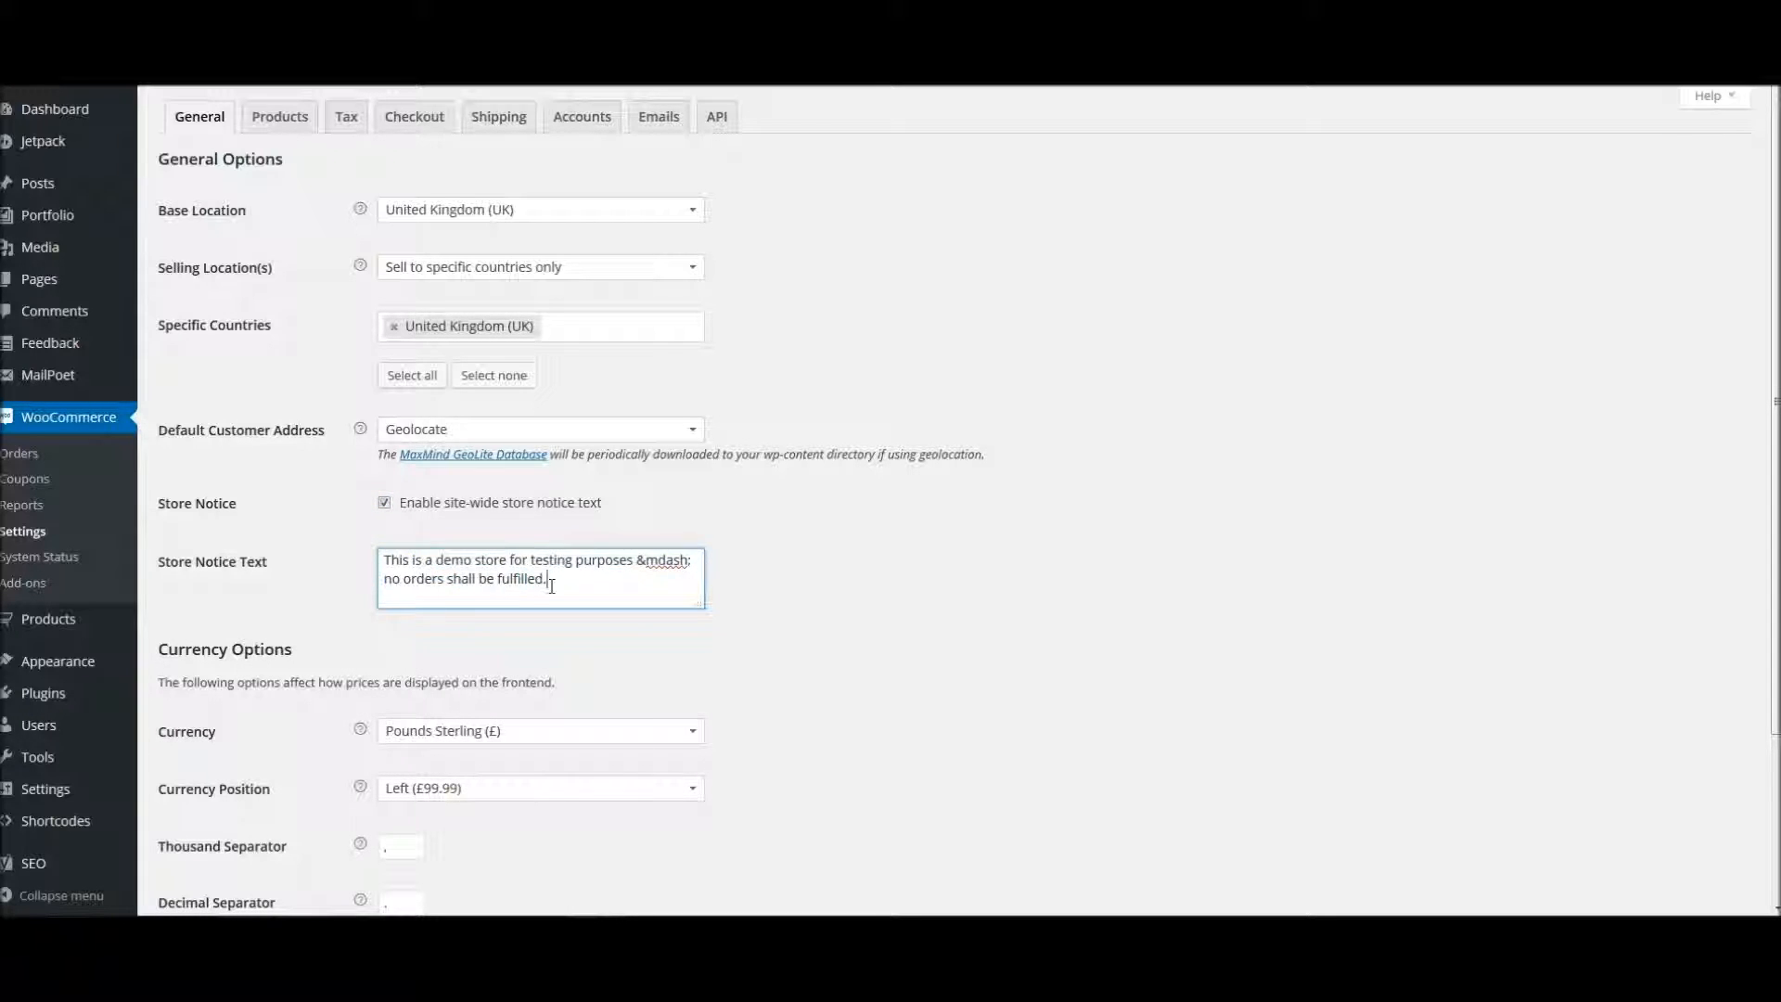
click(386, 506)
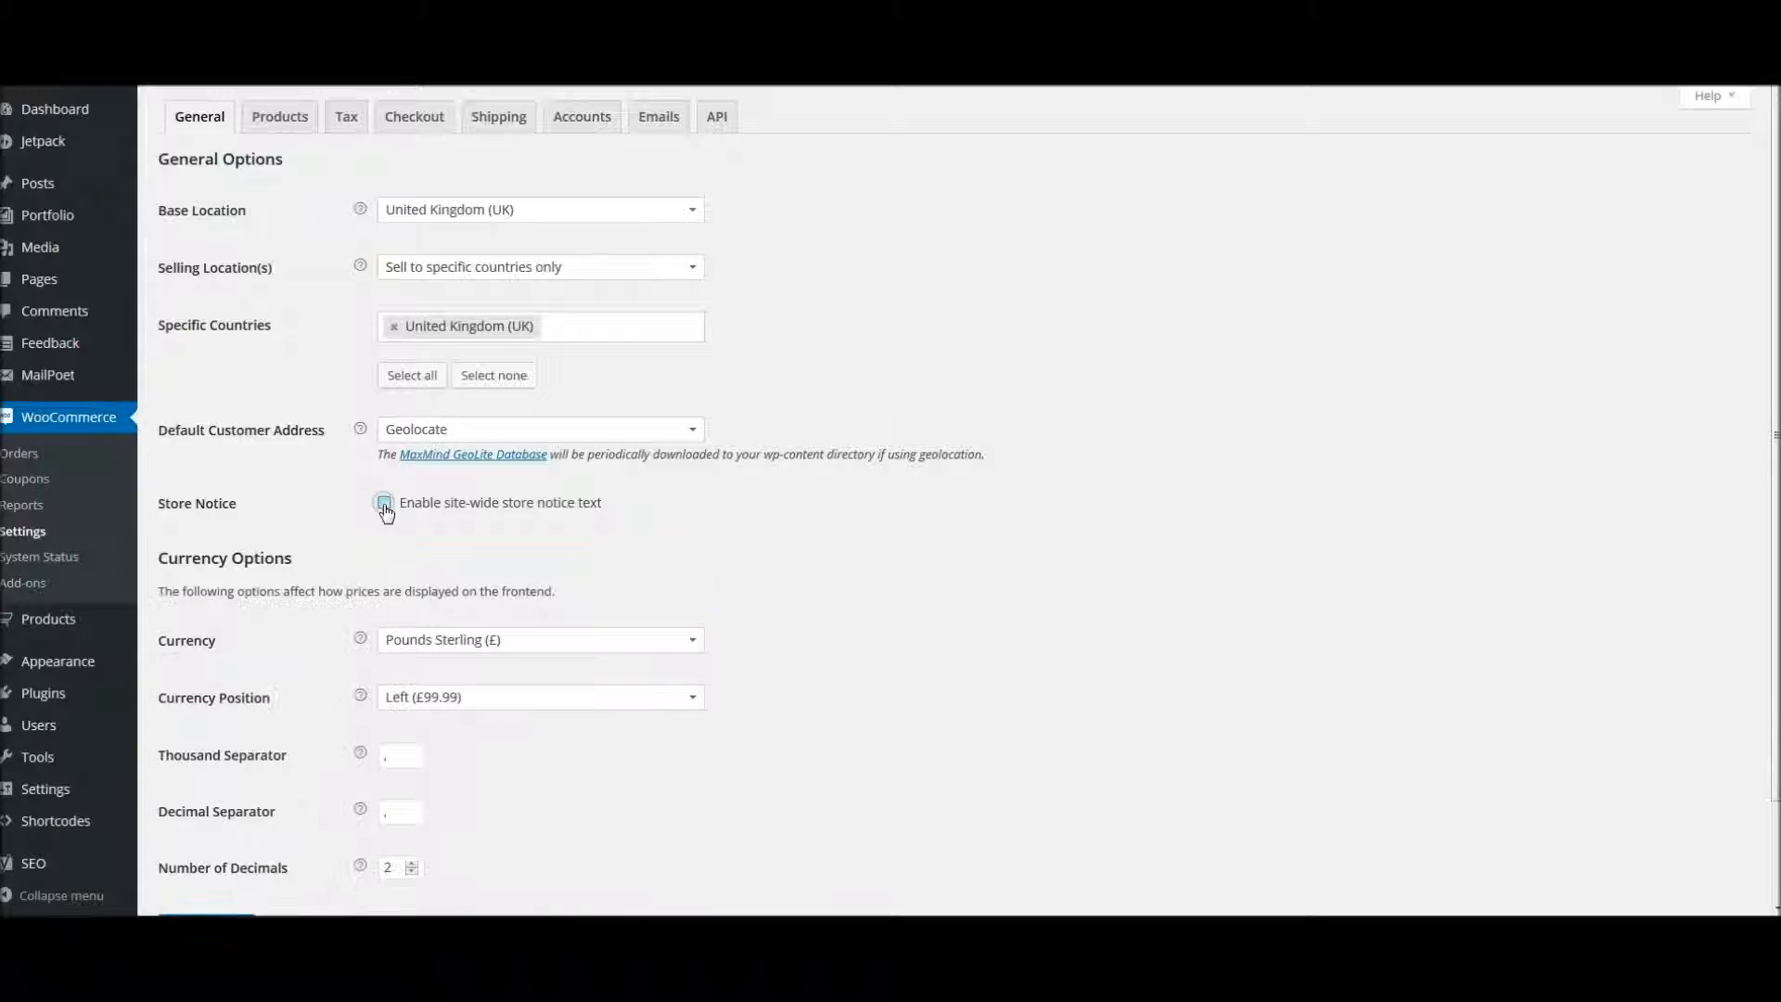
- Try changing the number of decimals in the currency options and restore it to 2
scroll(783, 566, down, 2)
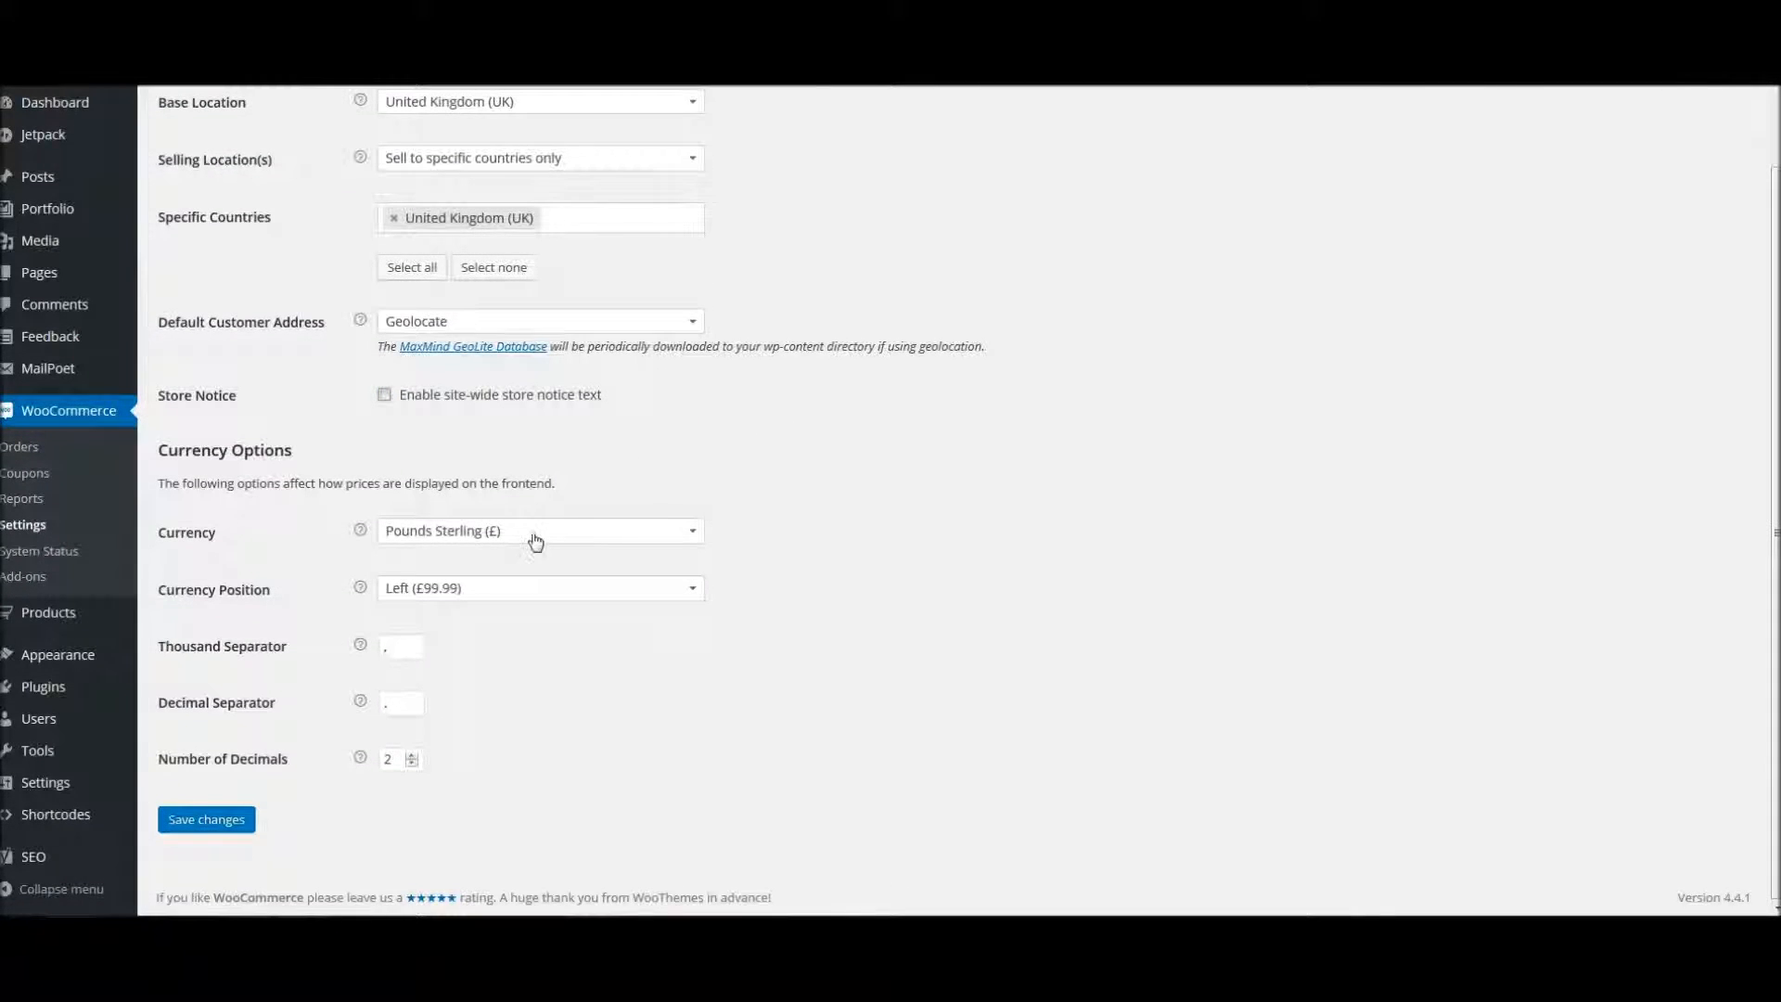
click(415, 764)
click(417, 764)
click(411, 754)
click(411, 754)
- Save the general store settings
scroll(752, 673, up, 1)
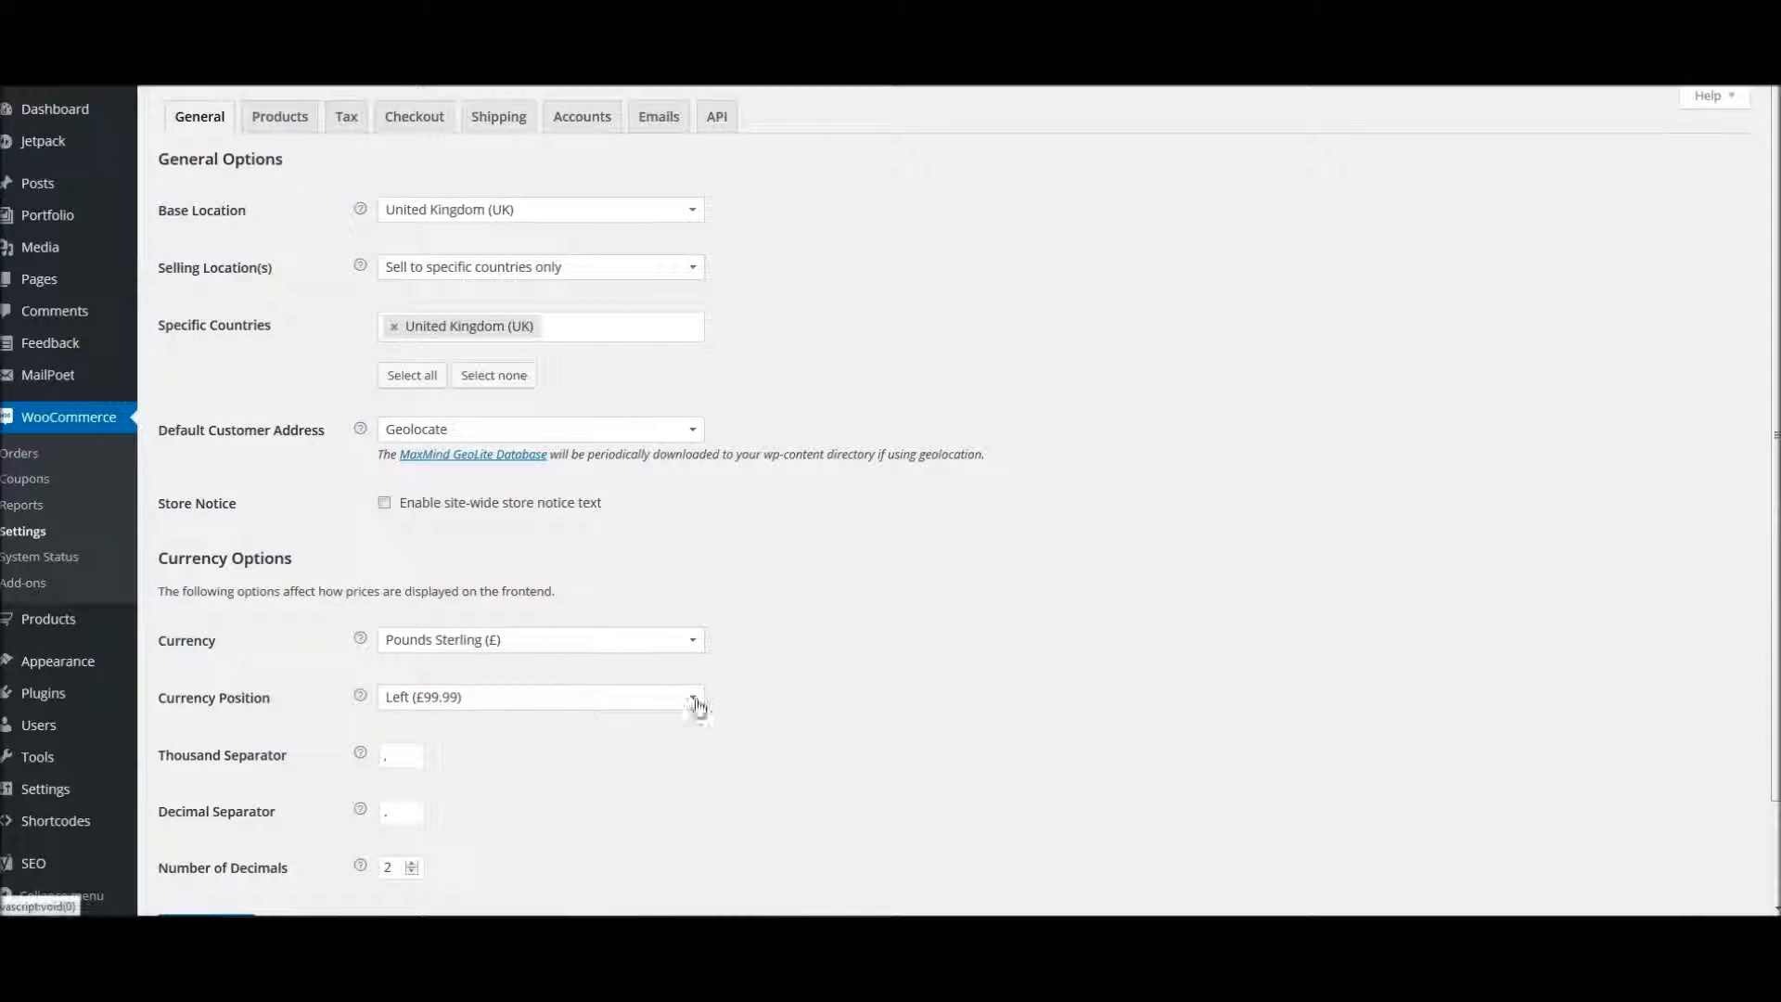
scroll(807, 616, down, 1)
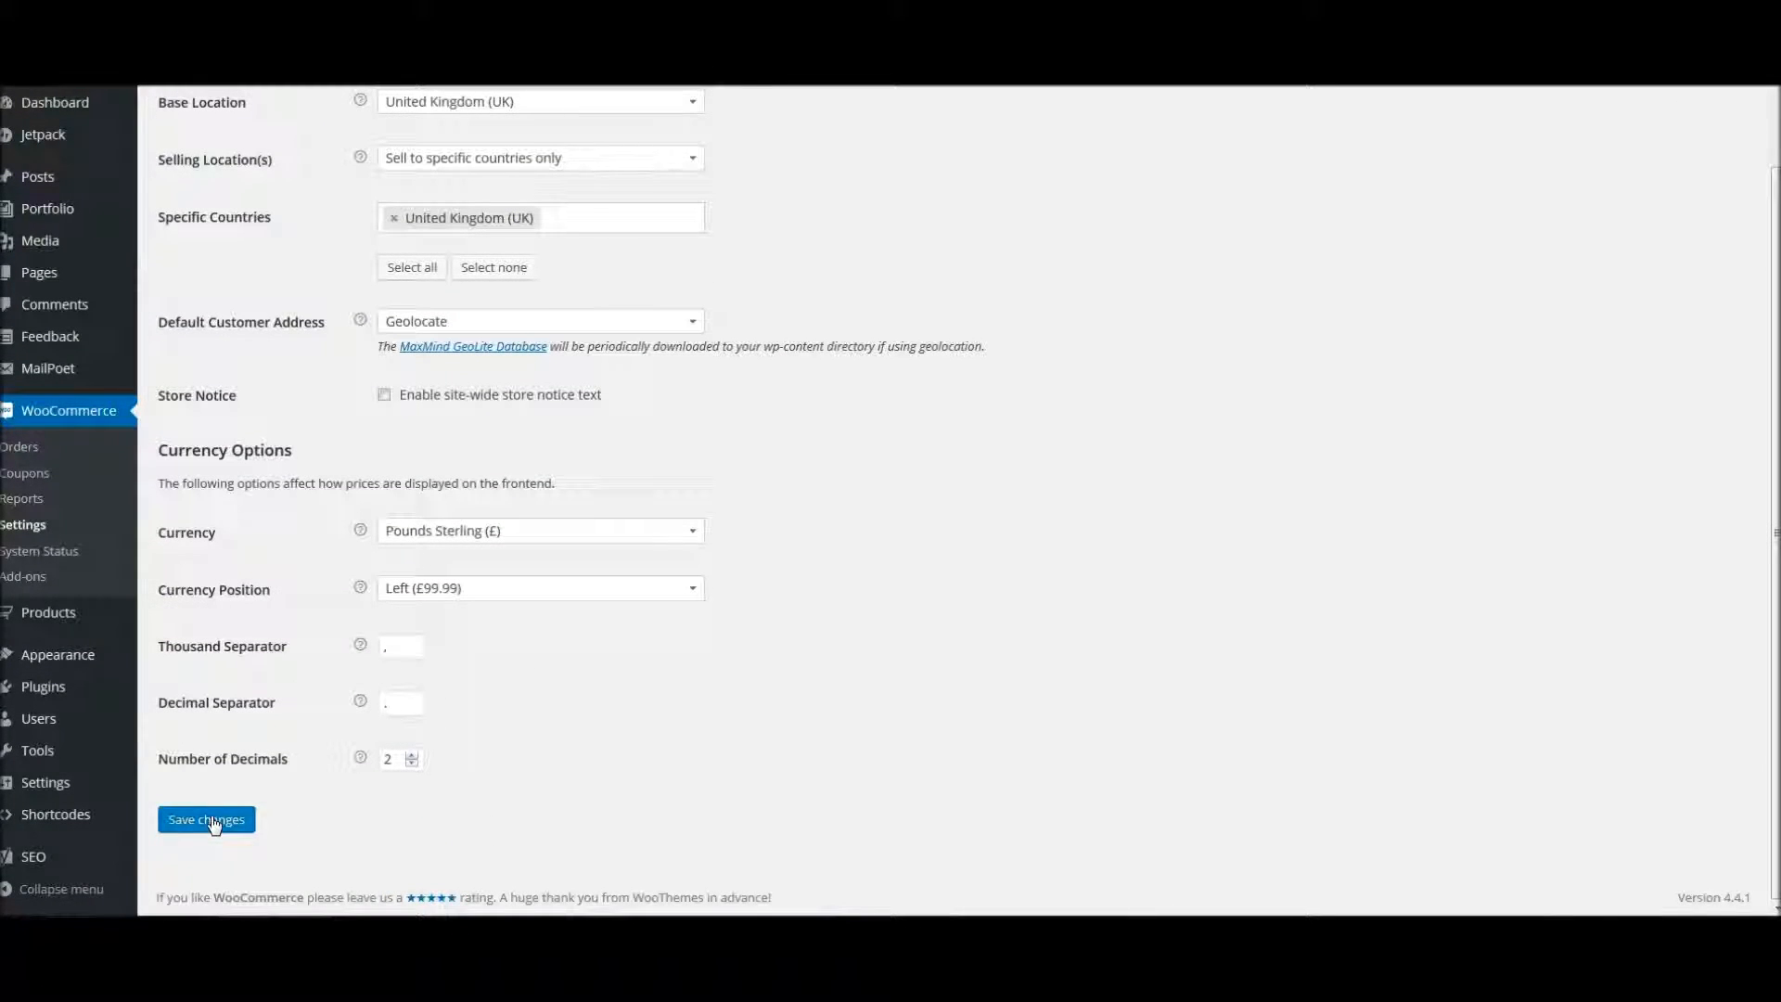
click(215, 823)
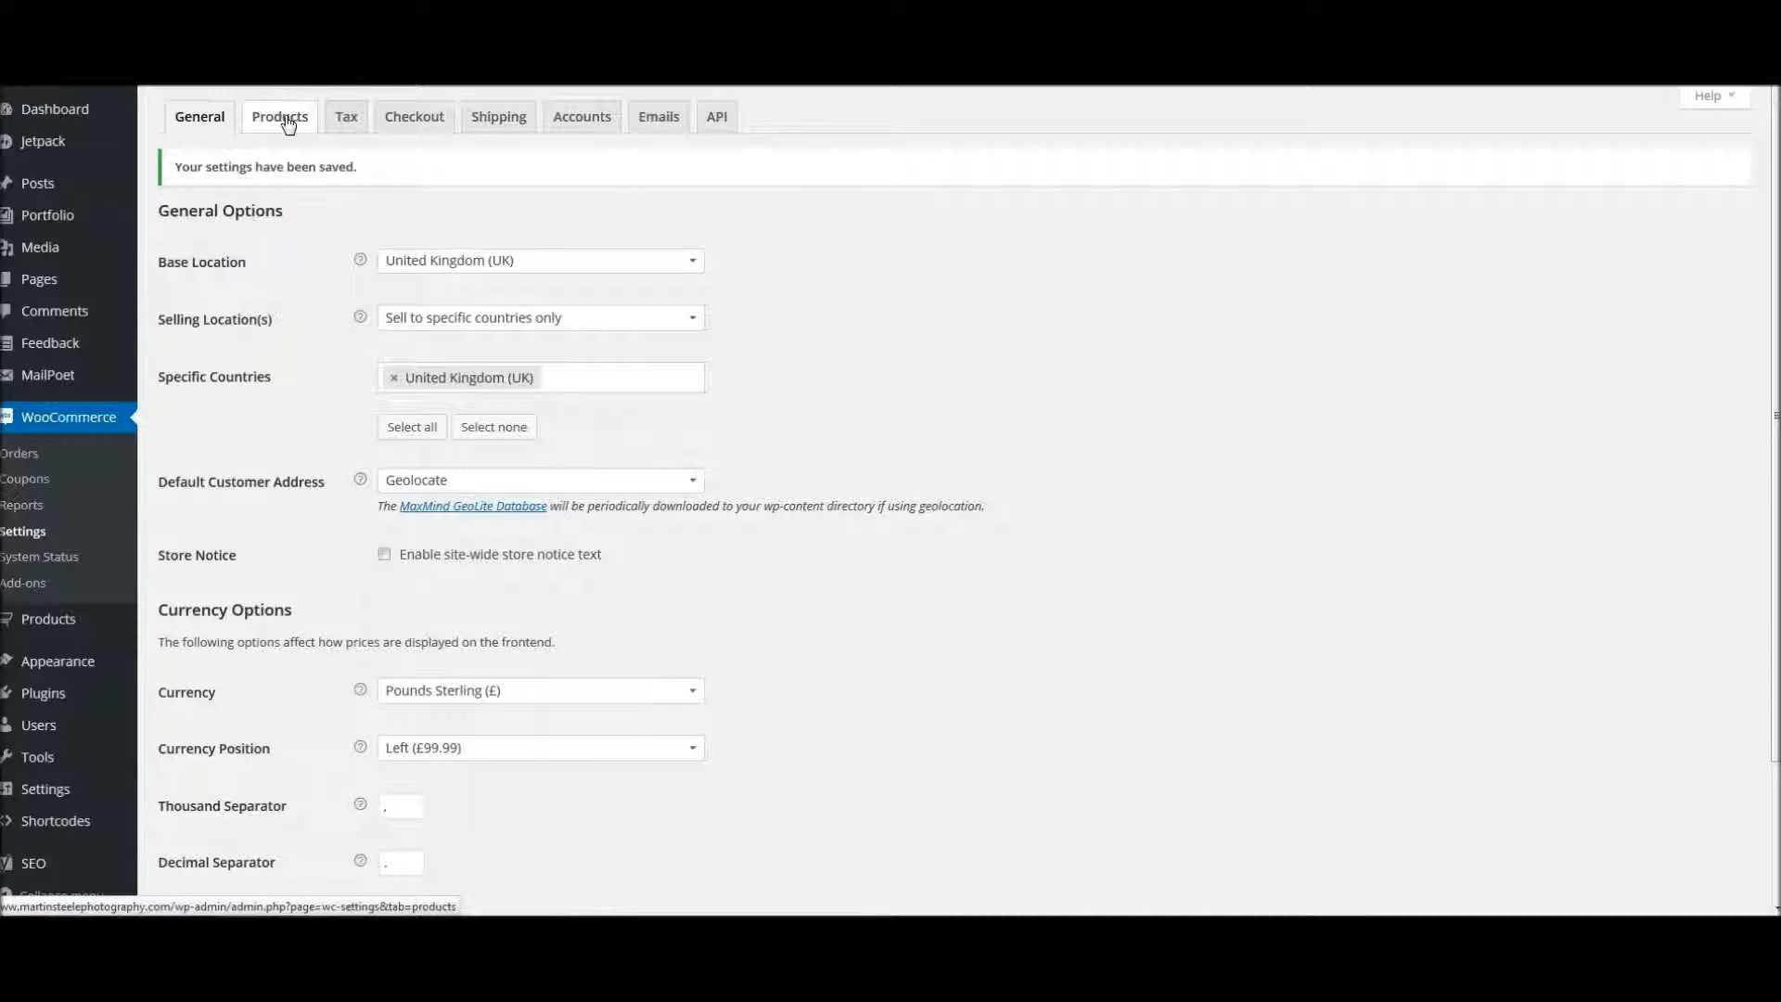
- Toggle the verified-owners-only review option in the general product settings, and open the product display settings
click(285, 119)
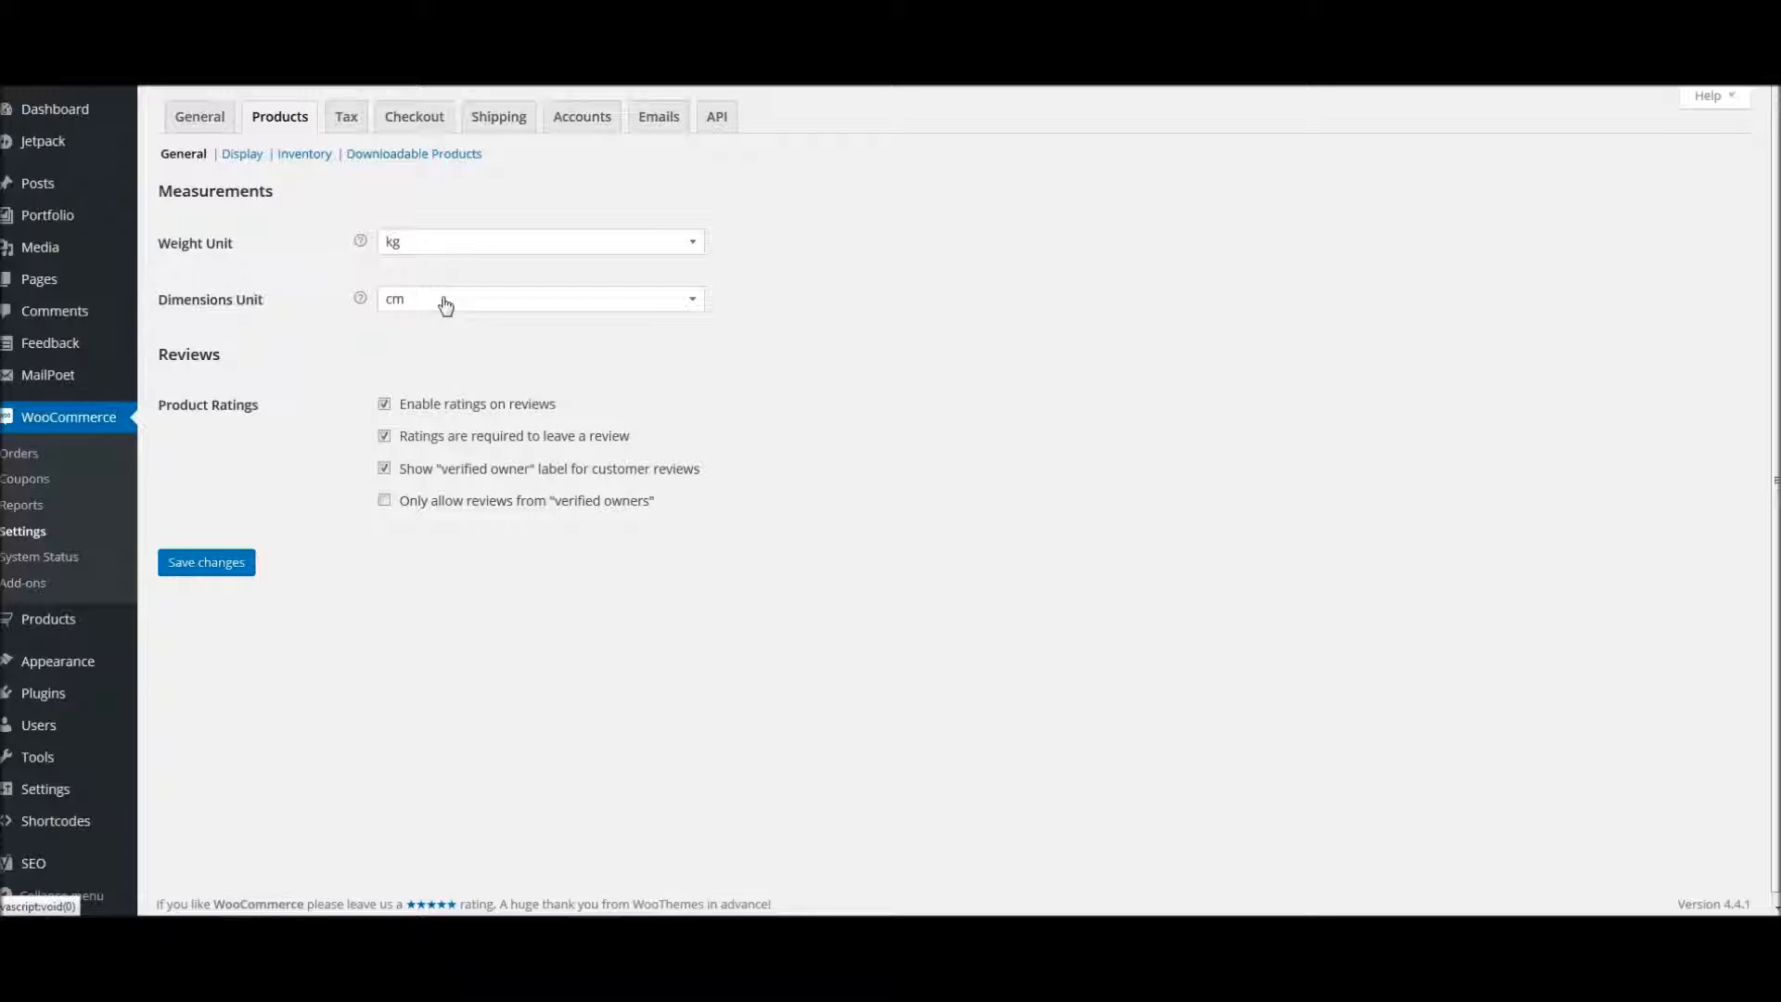
click(384, 501)
click(243, 156)
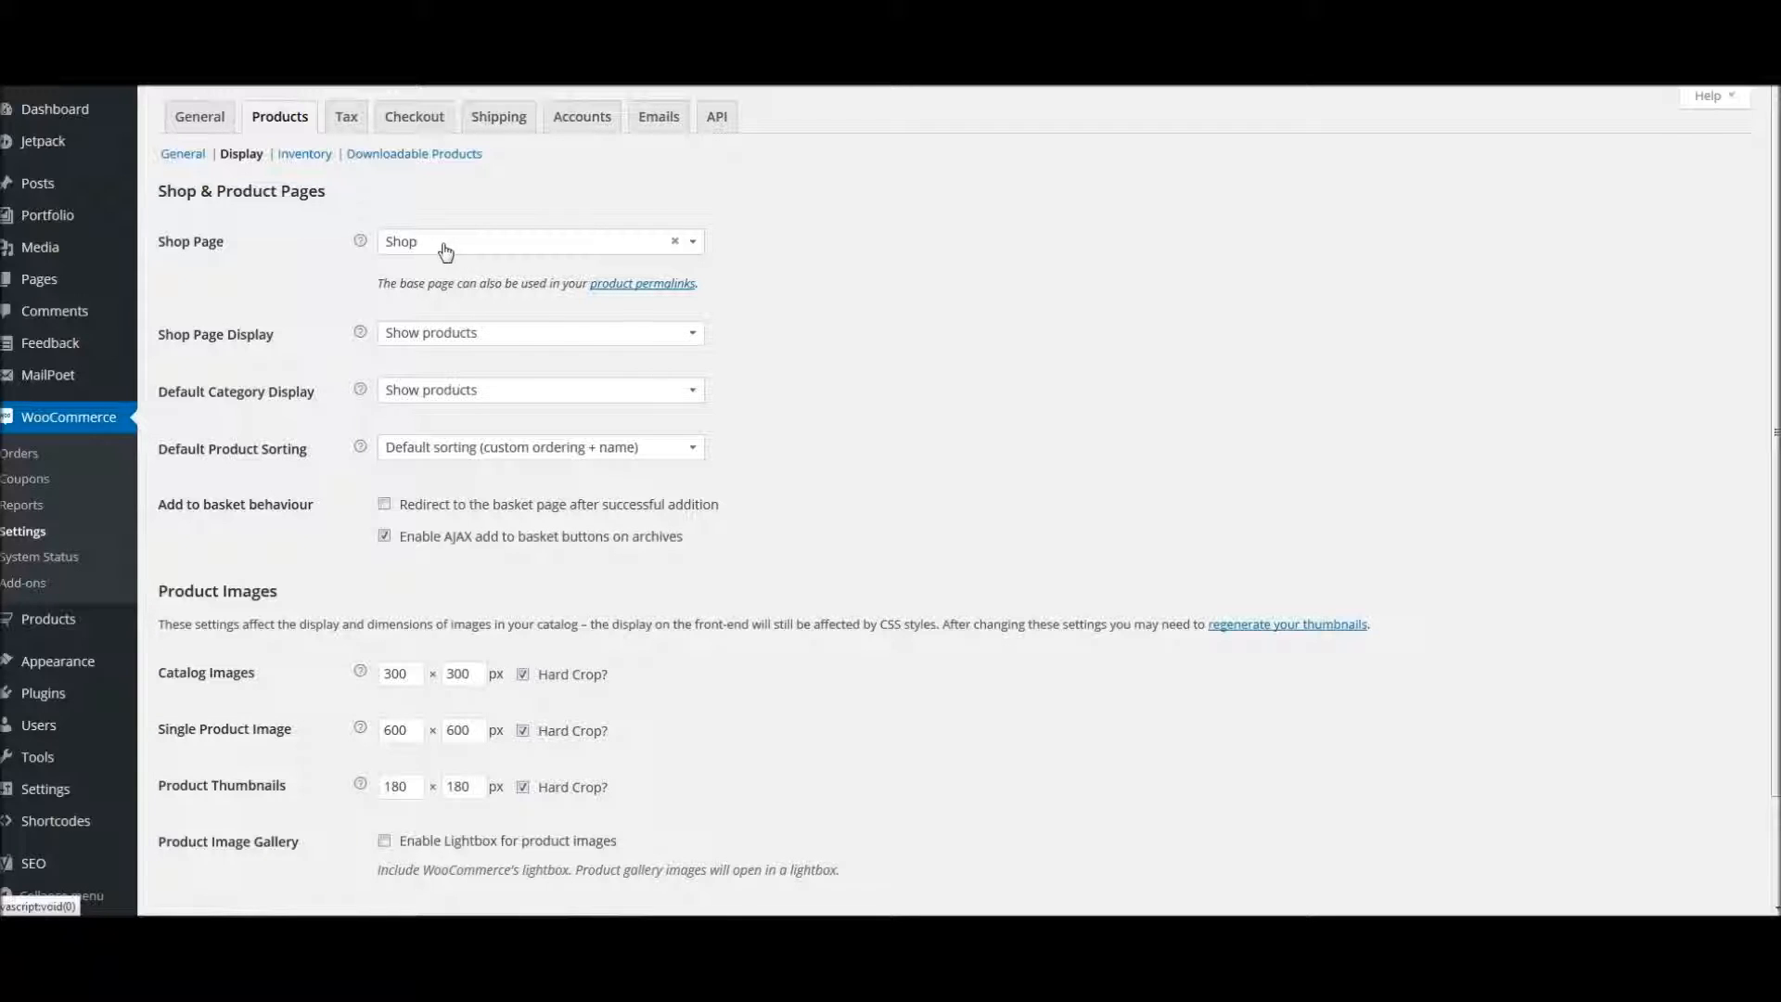
- Set the shop page display to Show categories & subcategories and the default category display to Show both
mouse_move(92, 279)
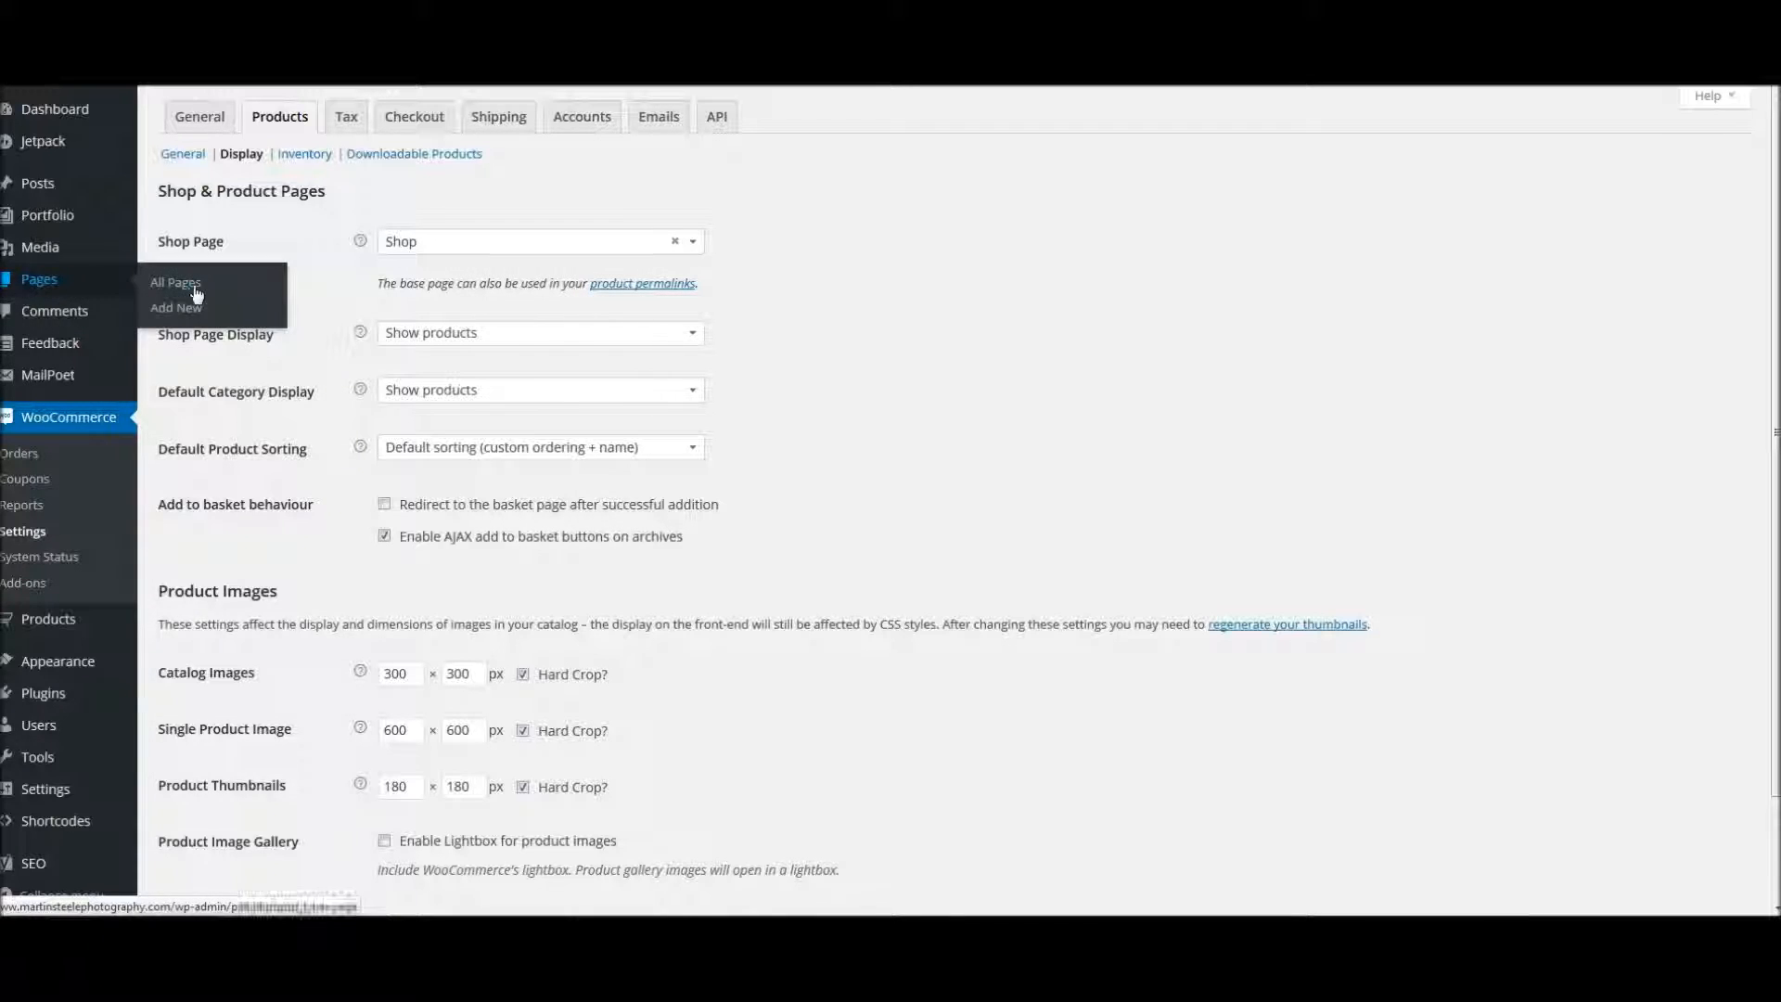
click(693, 243)
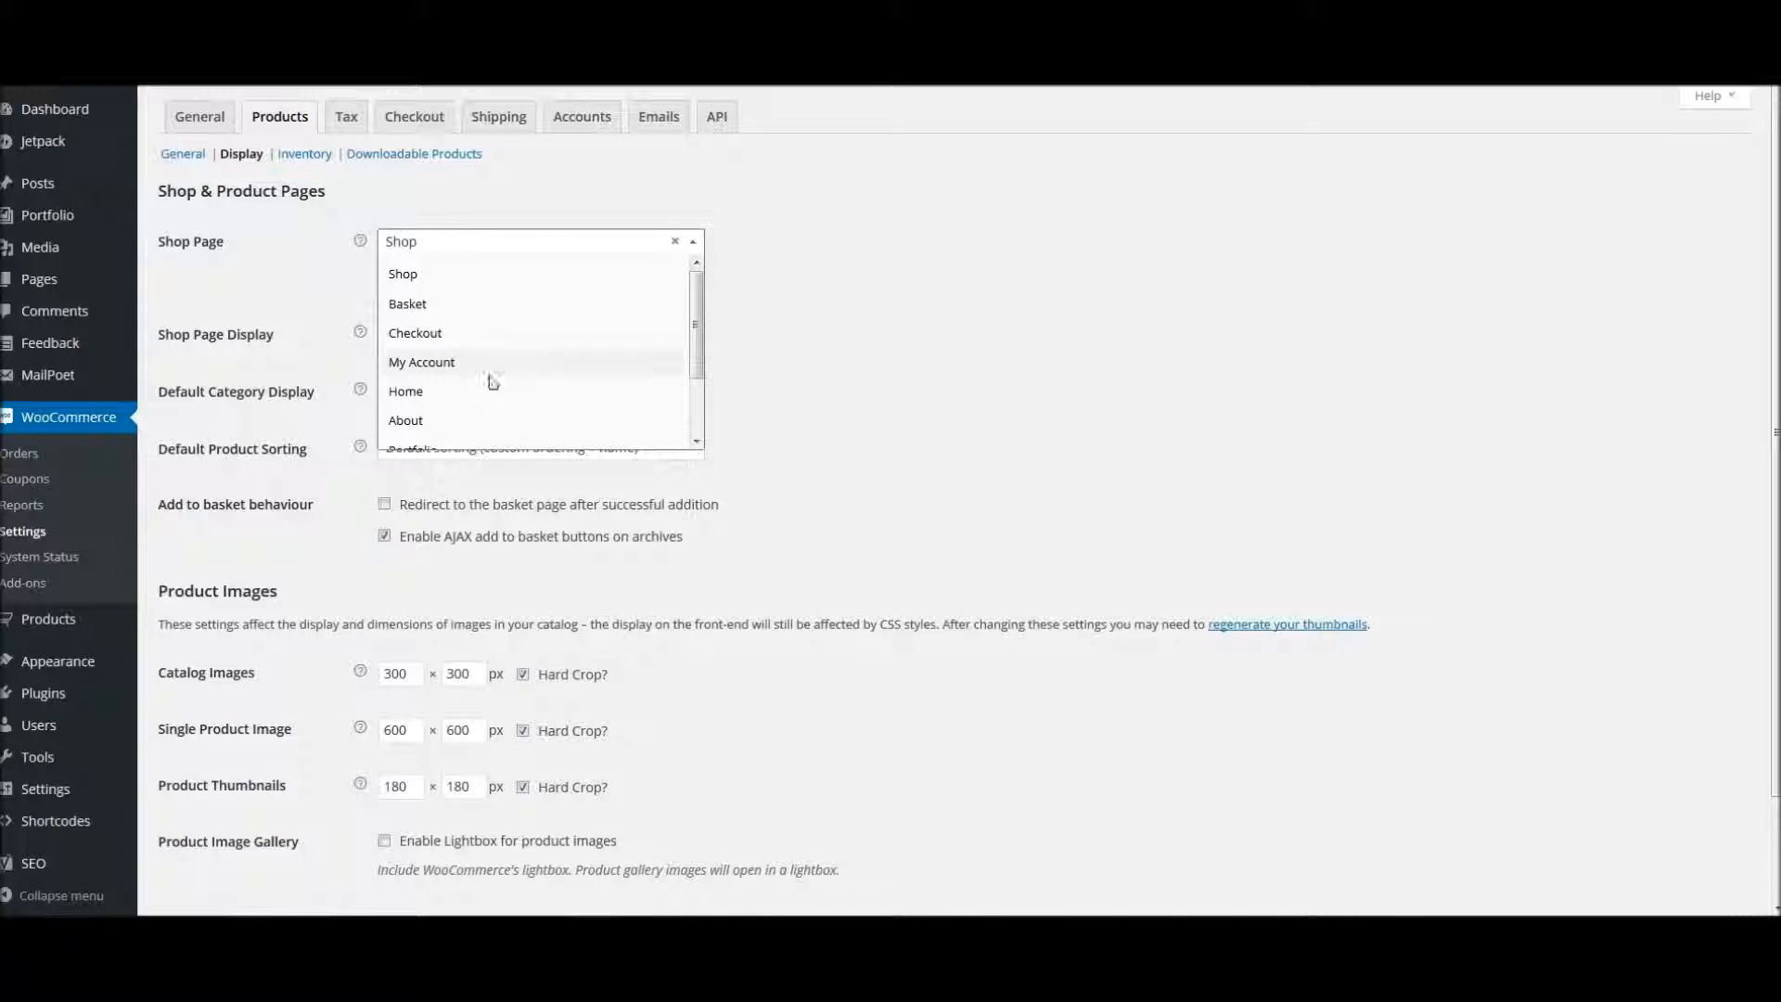
click(800, 344)
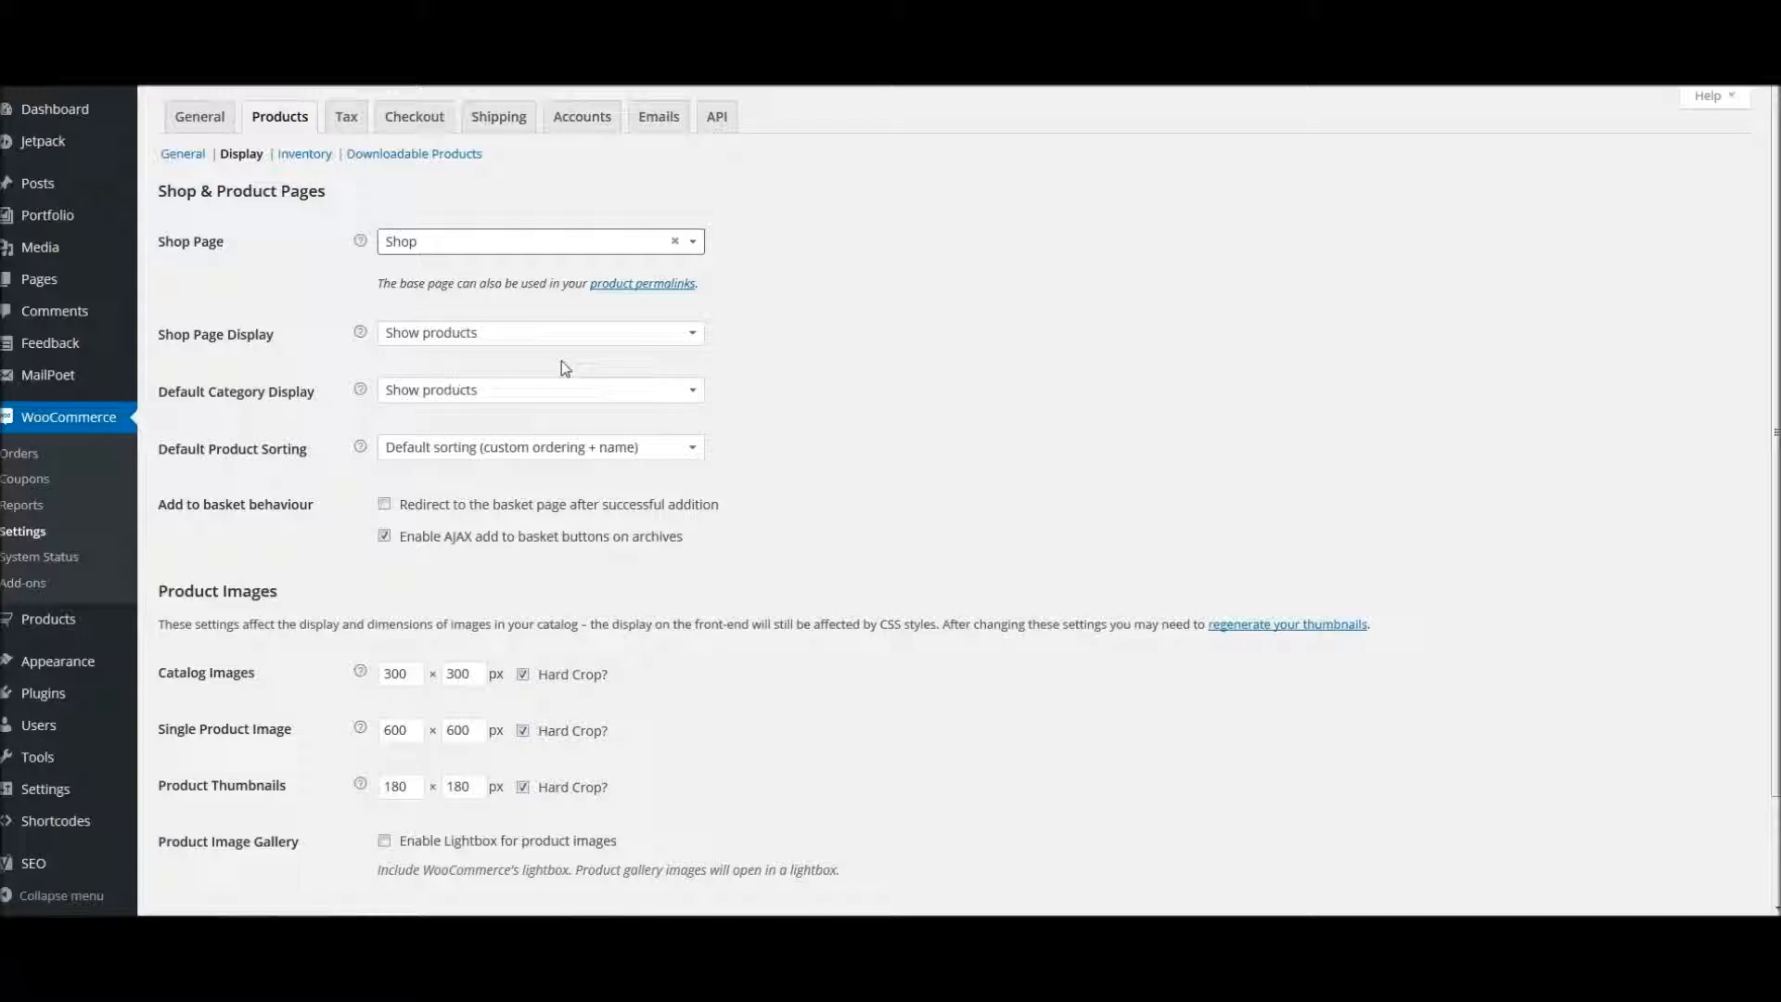
click(699, 342)
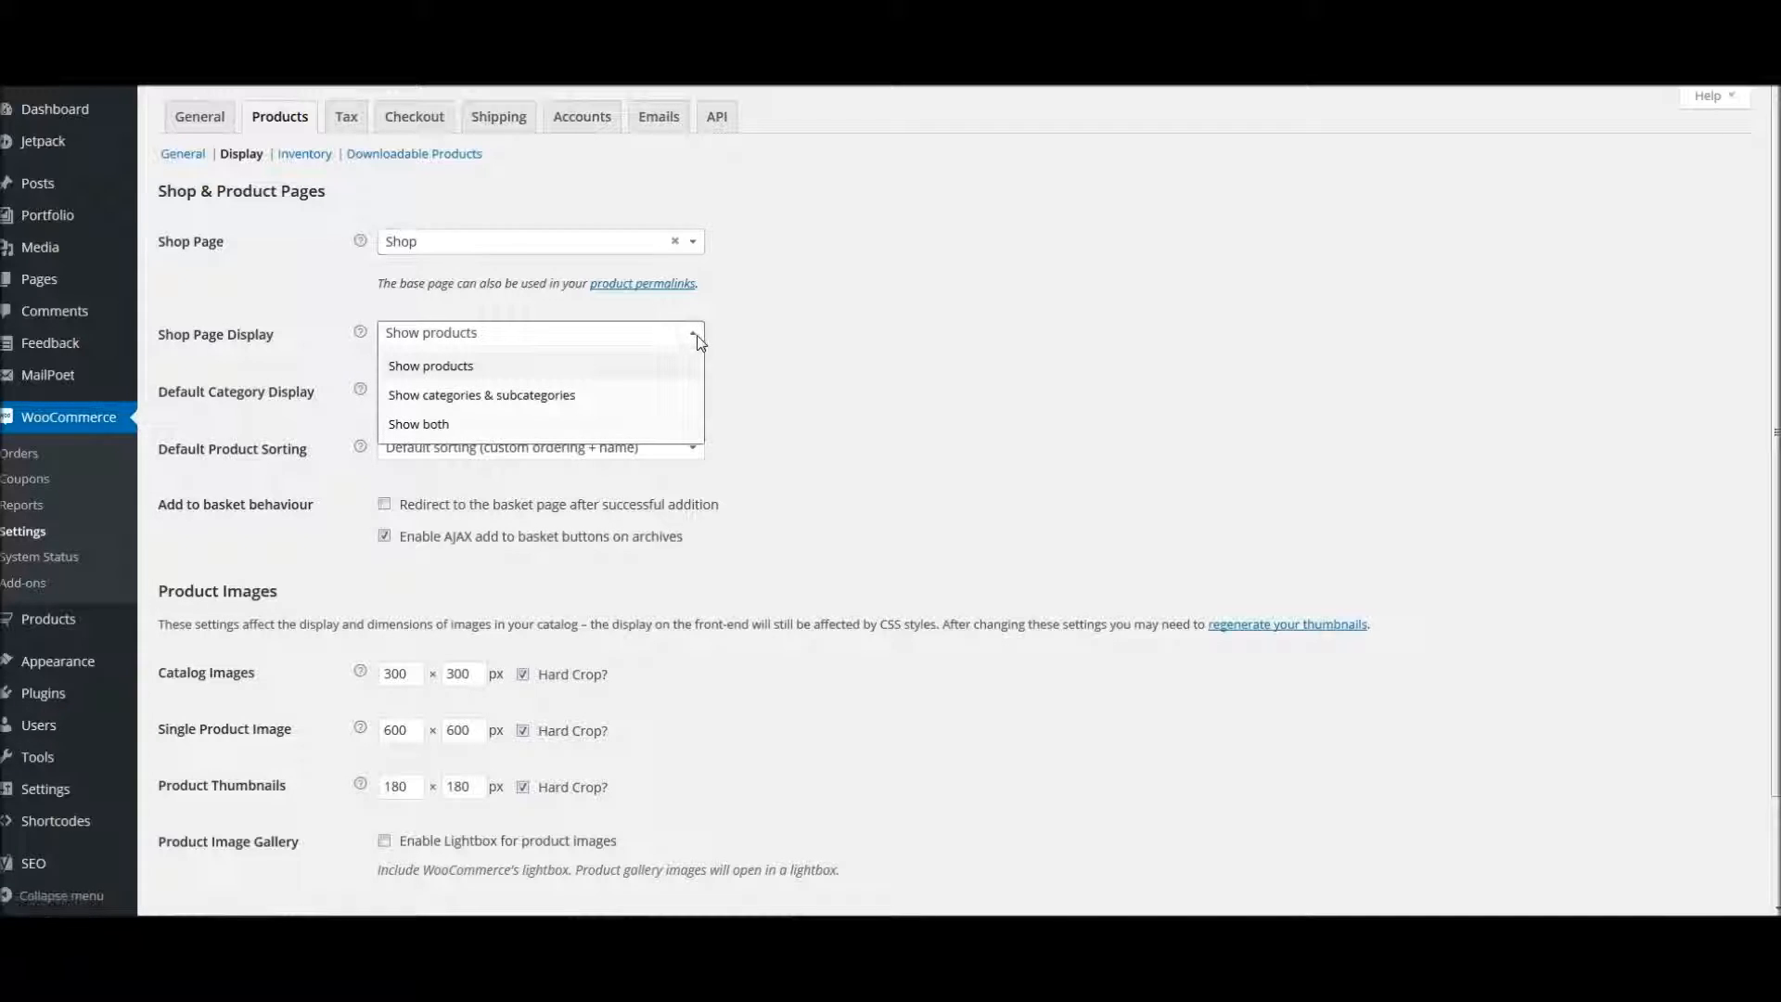
click(505, 397)
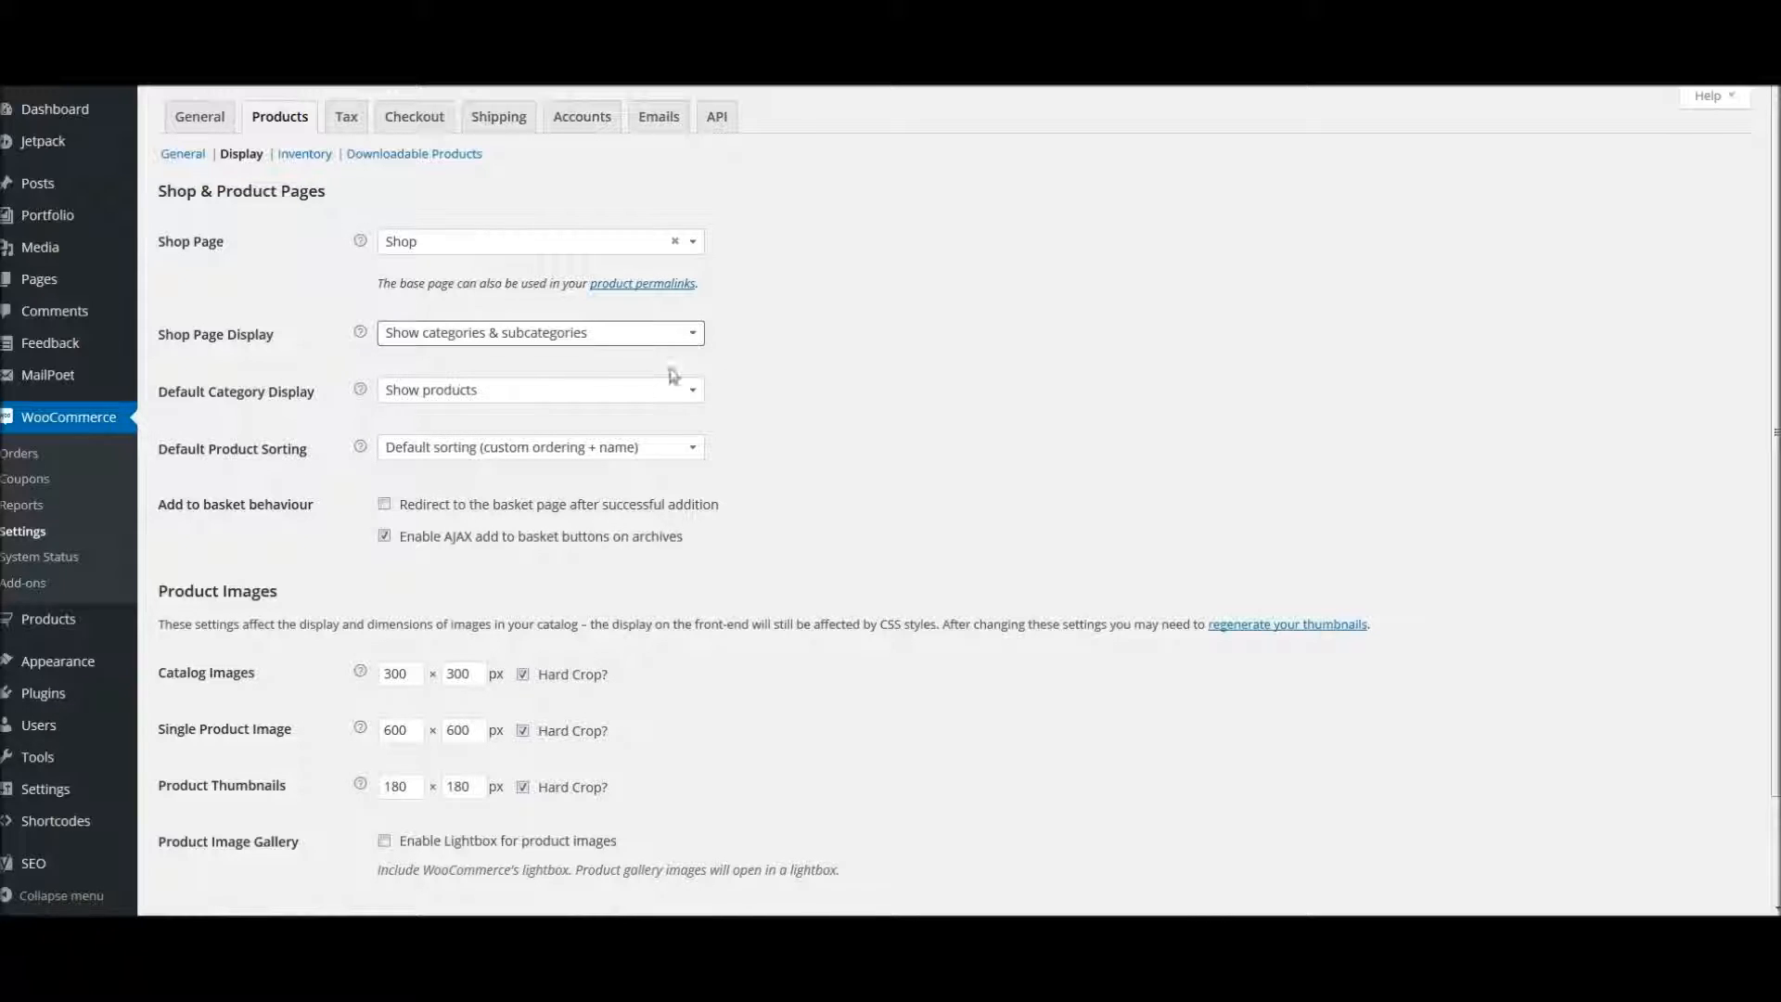
click(563, 401)
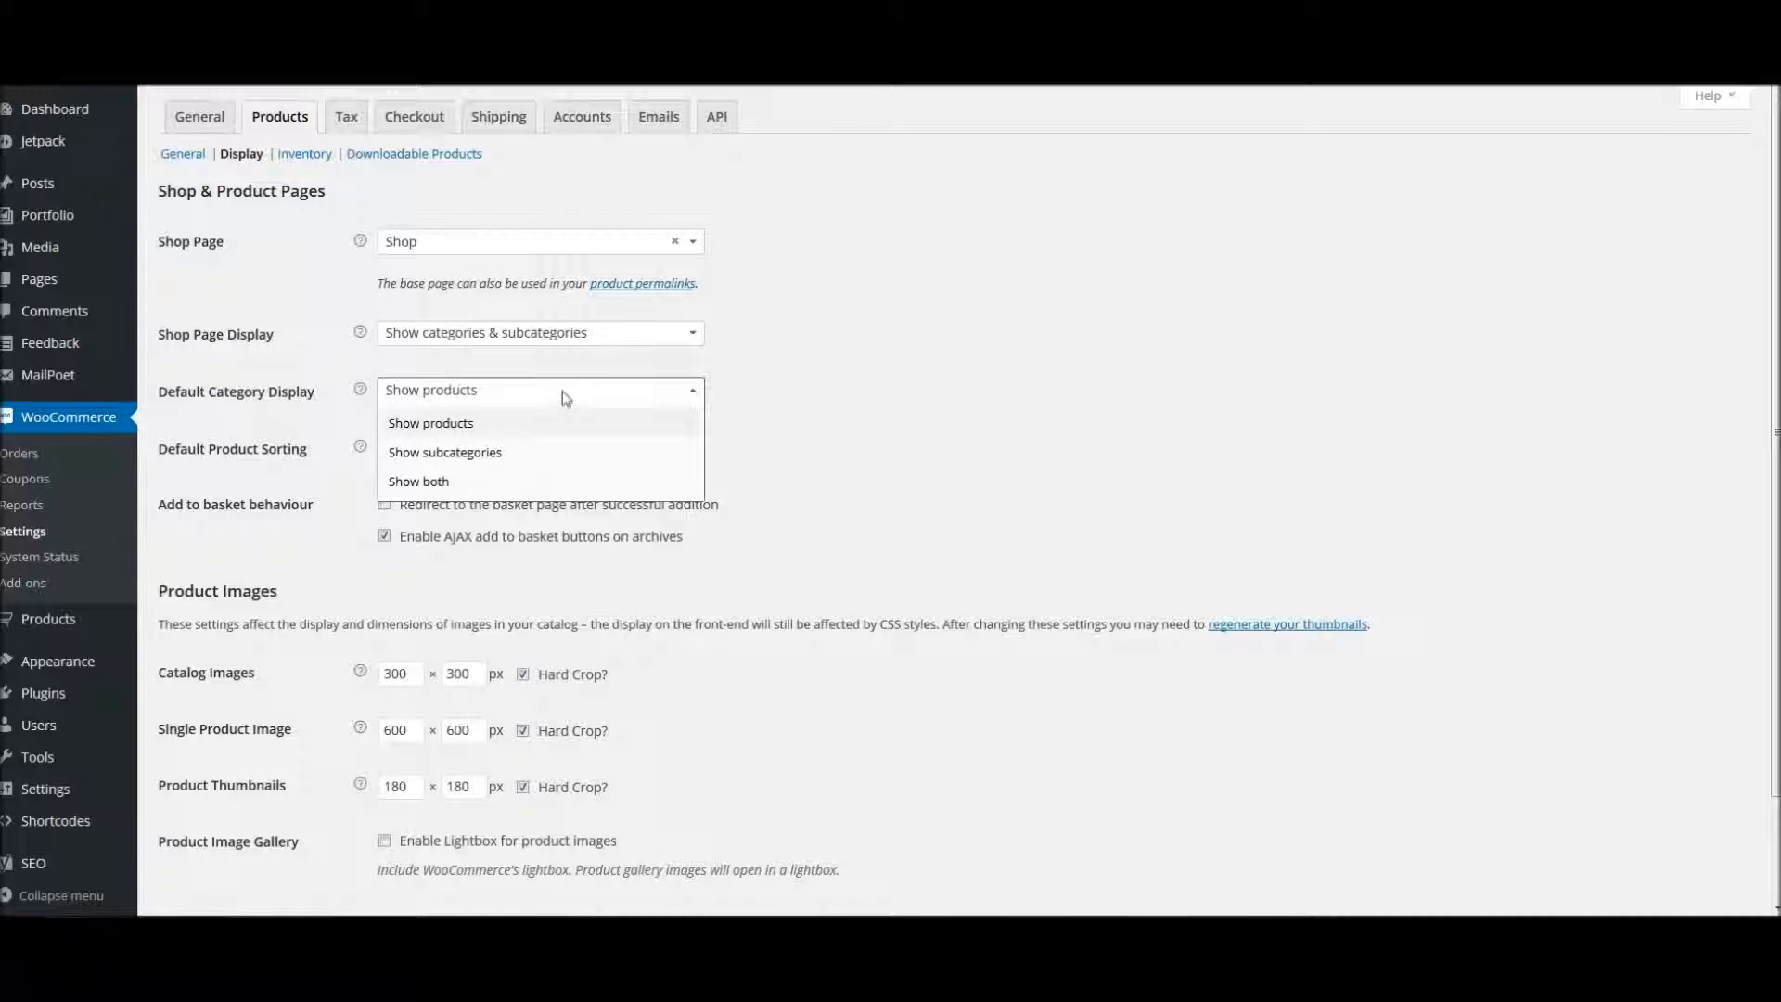
click(444, 483)
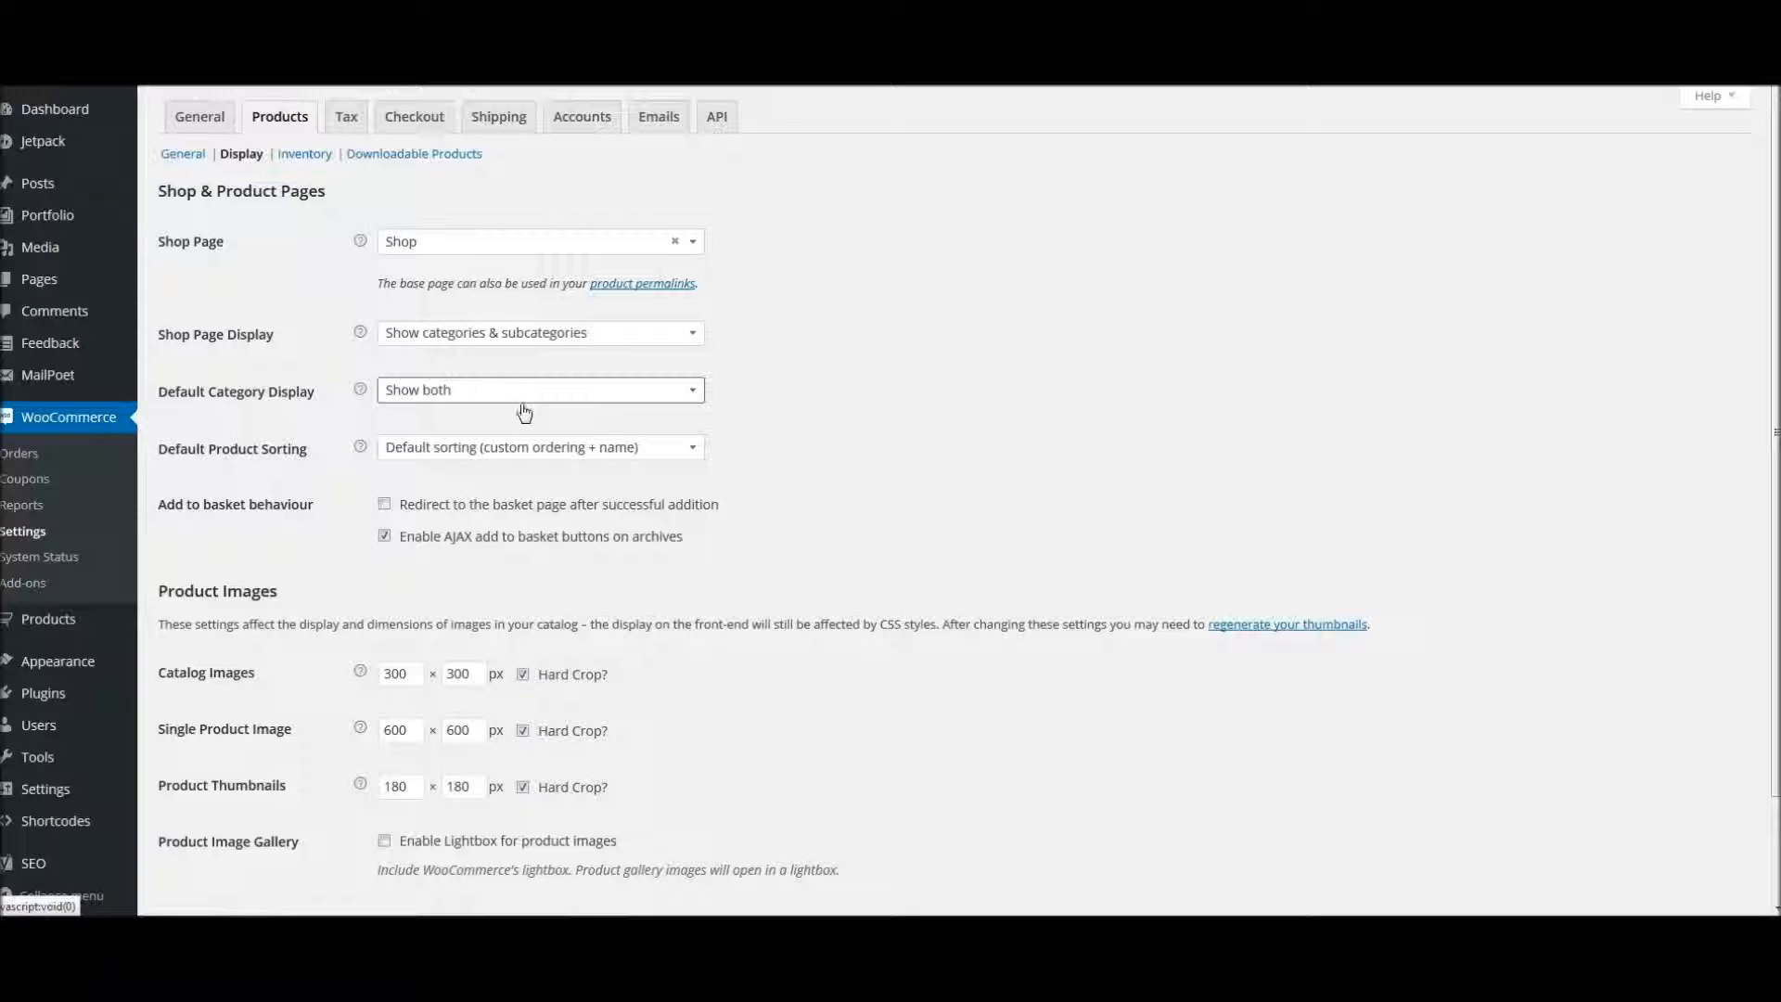
- Set the default product sorting to Popularity (sales)
click(648, 458)
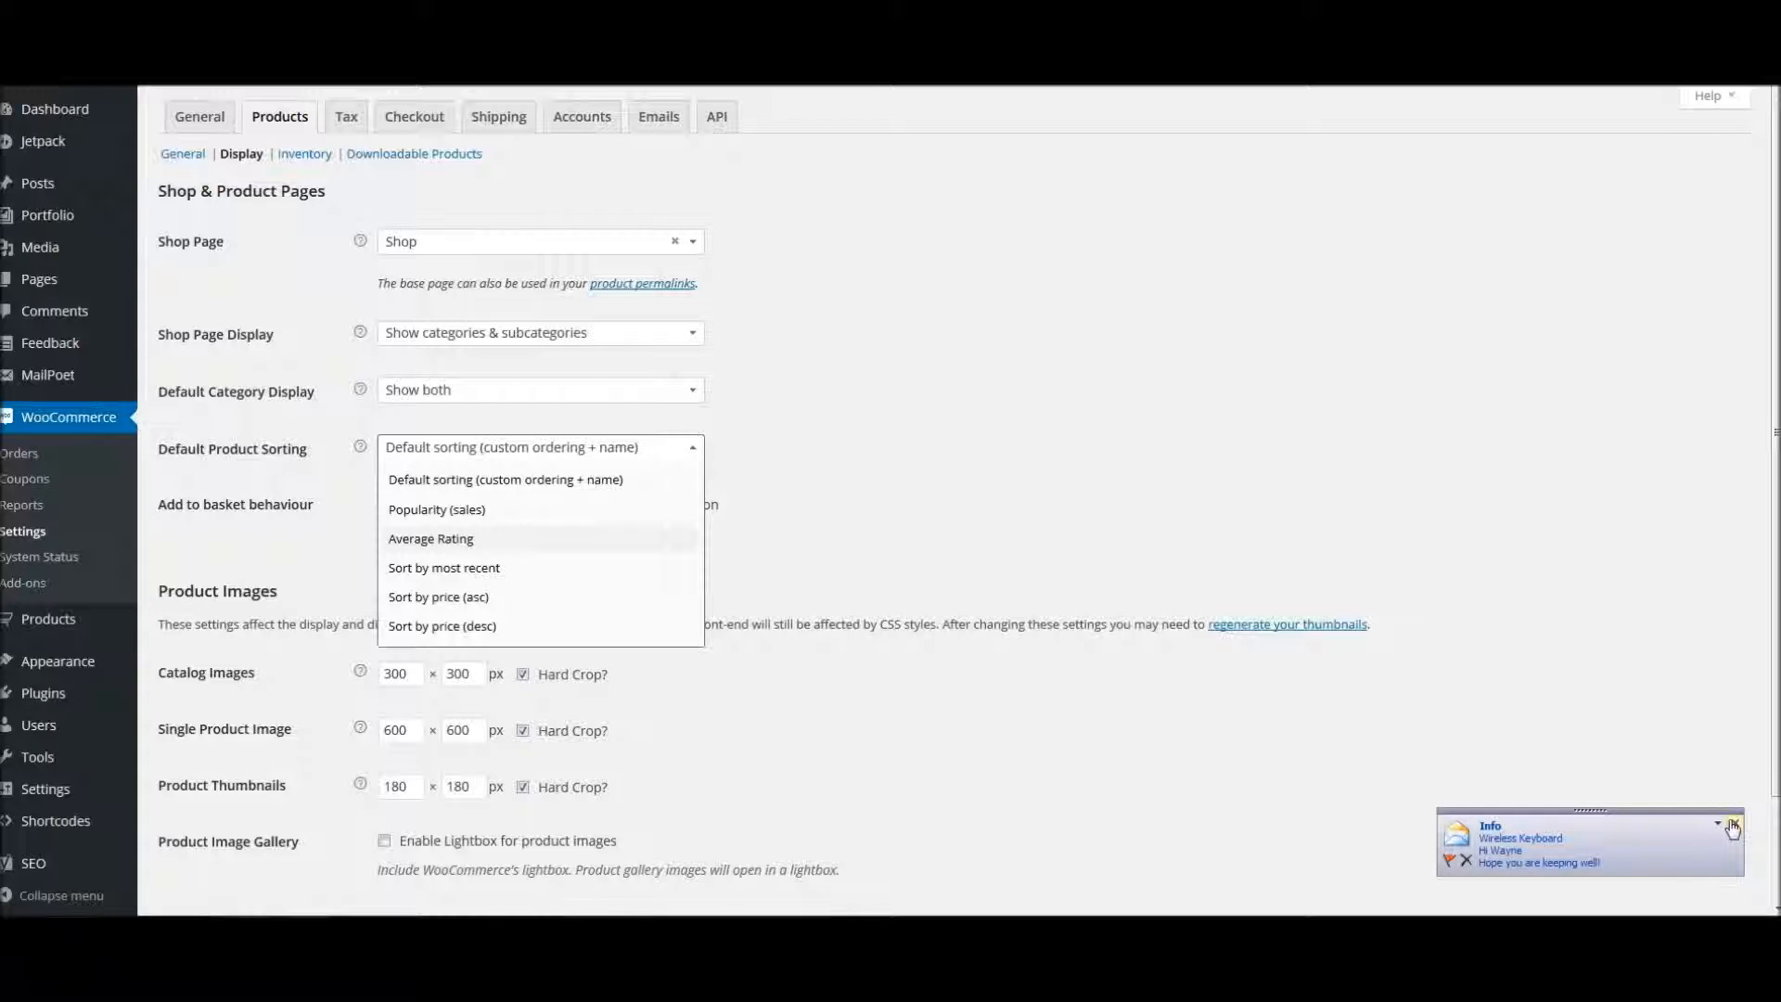
click(486, 511)
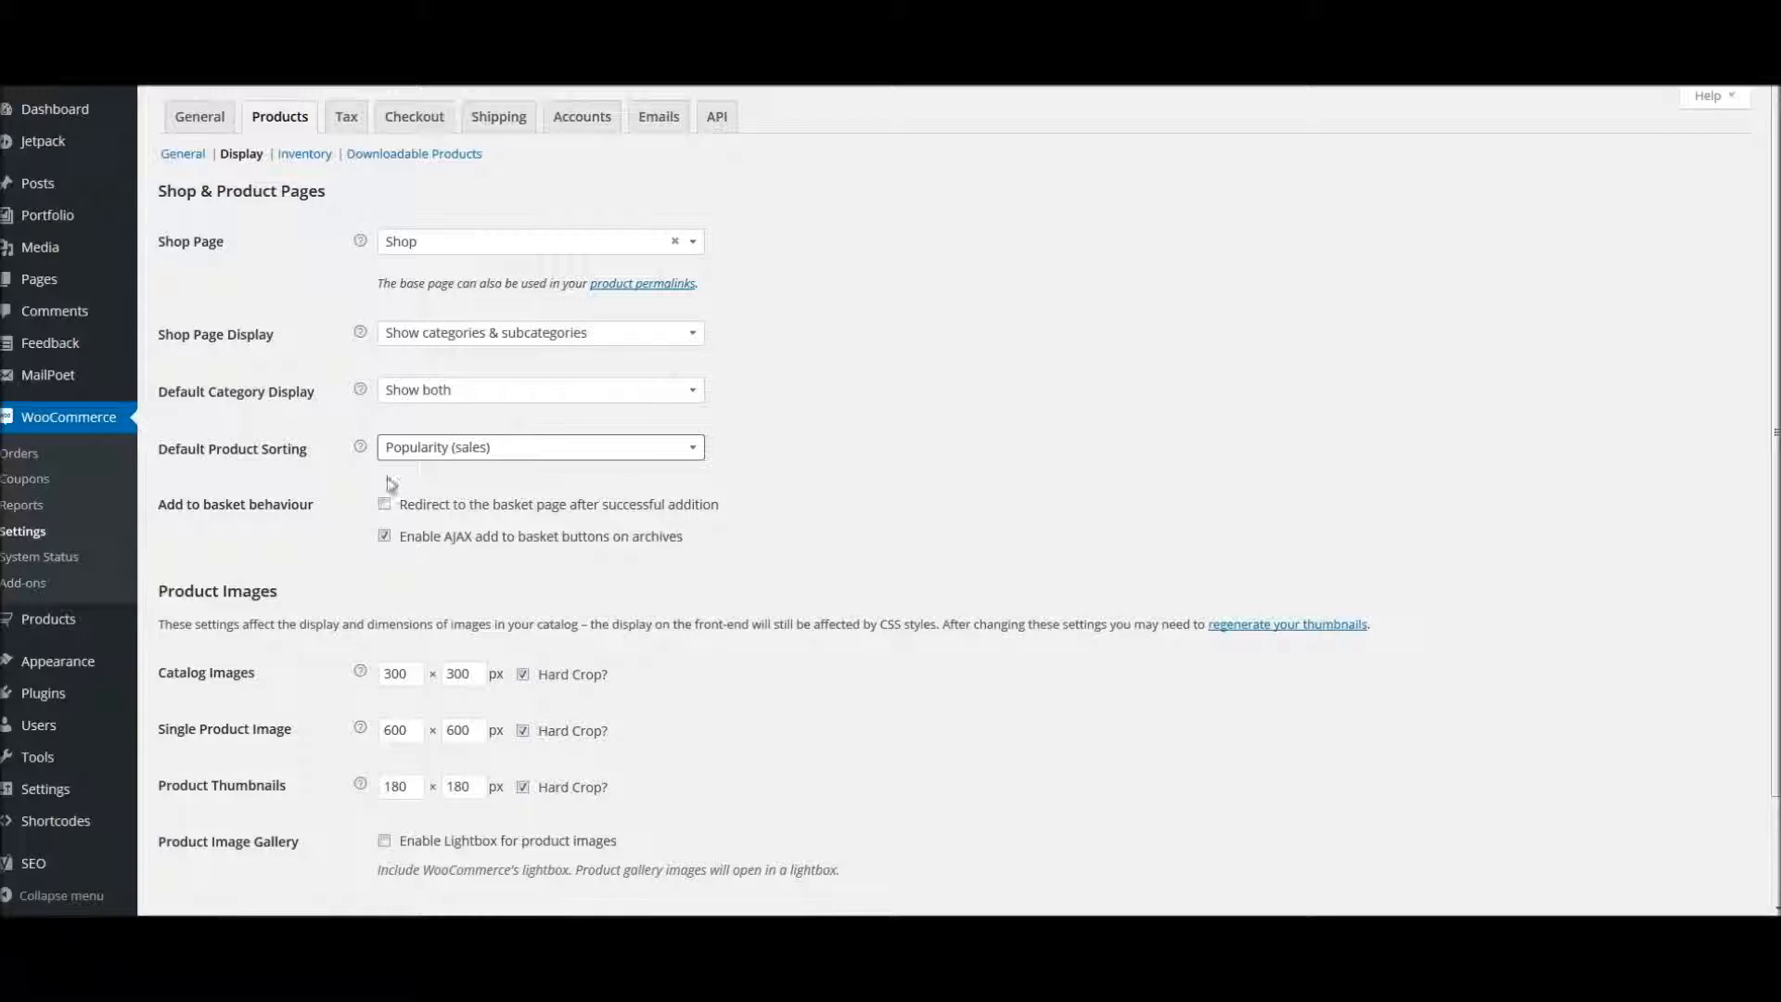
click(385, 505)
- Compare the product image size settings with the Ashness Jetty Sunset product page, and preview its gallery image enlarged
scroll(673, 711, down, 2)
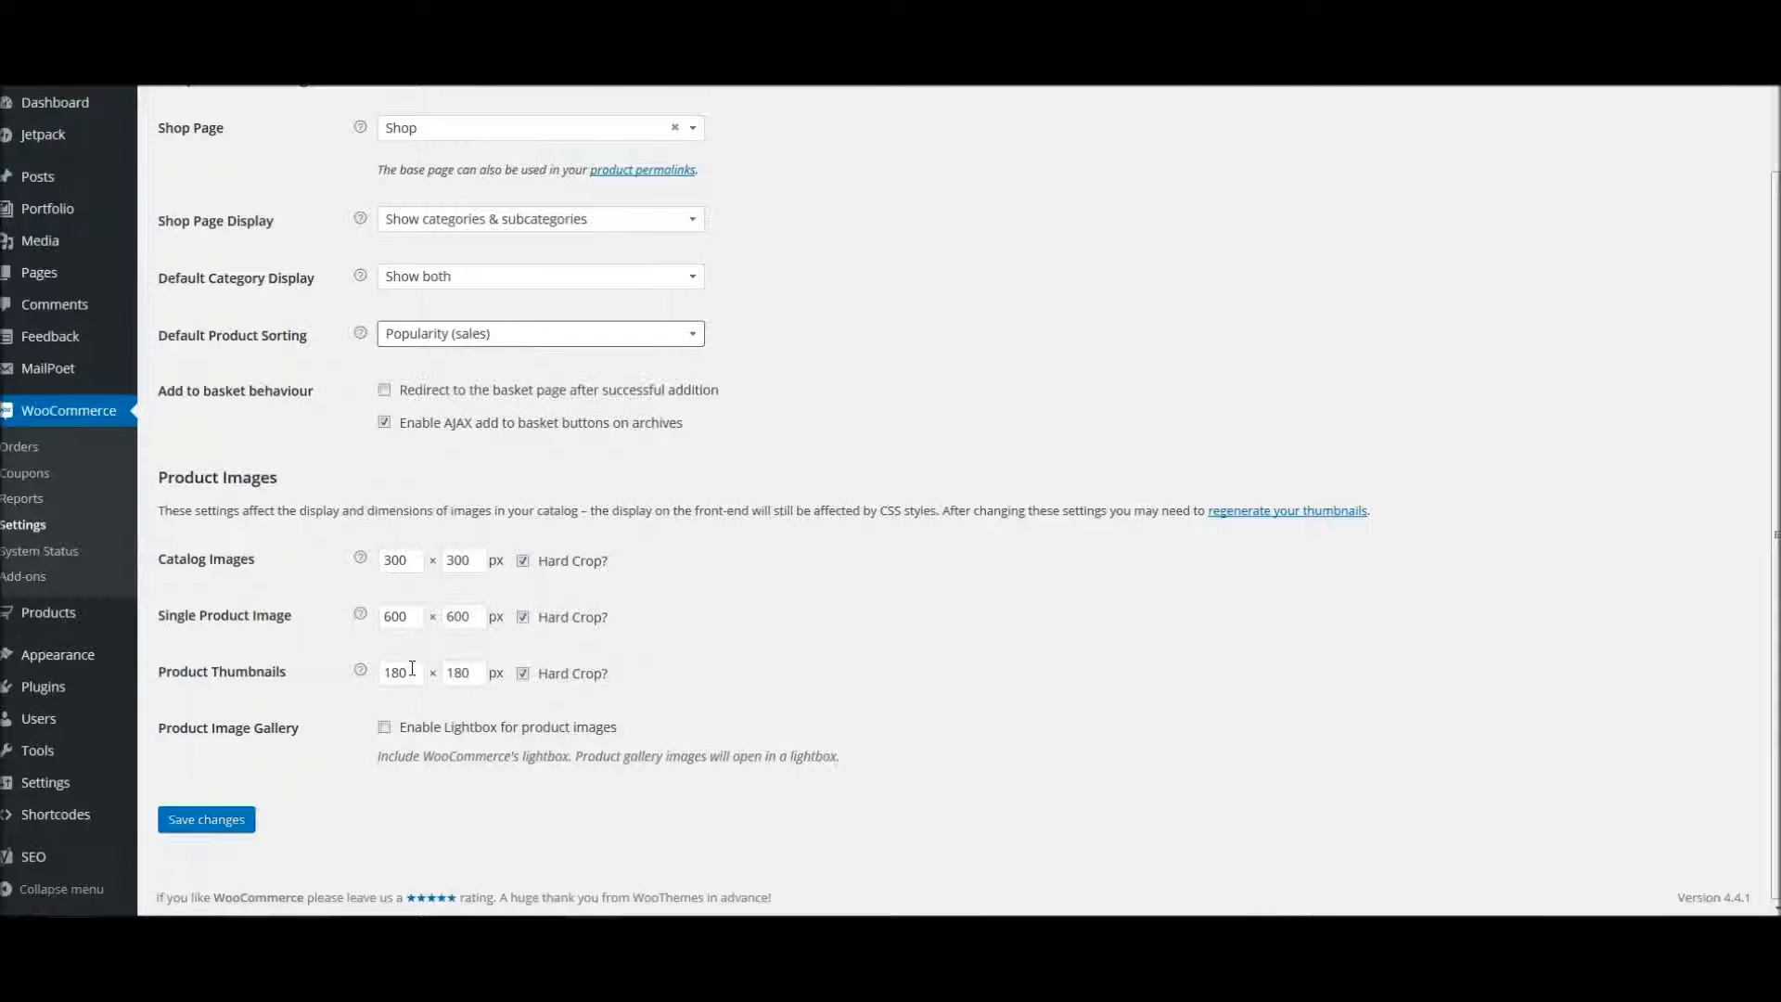
double_click(412, 614)
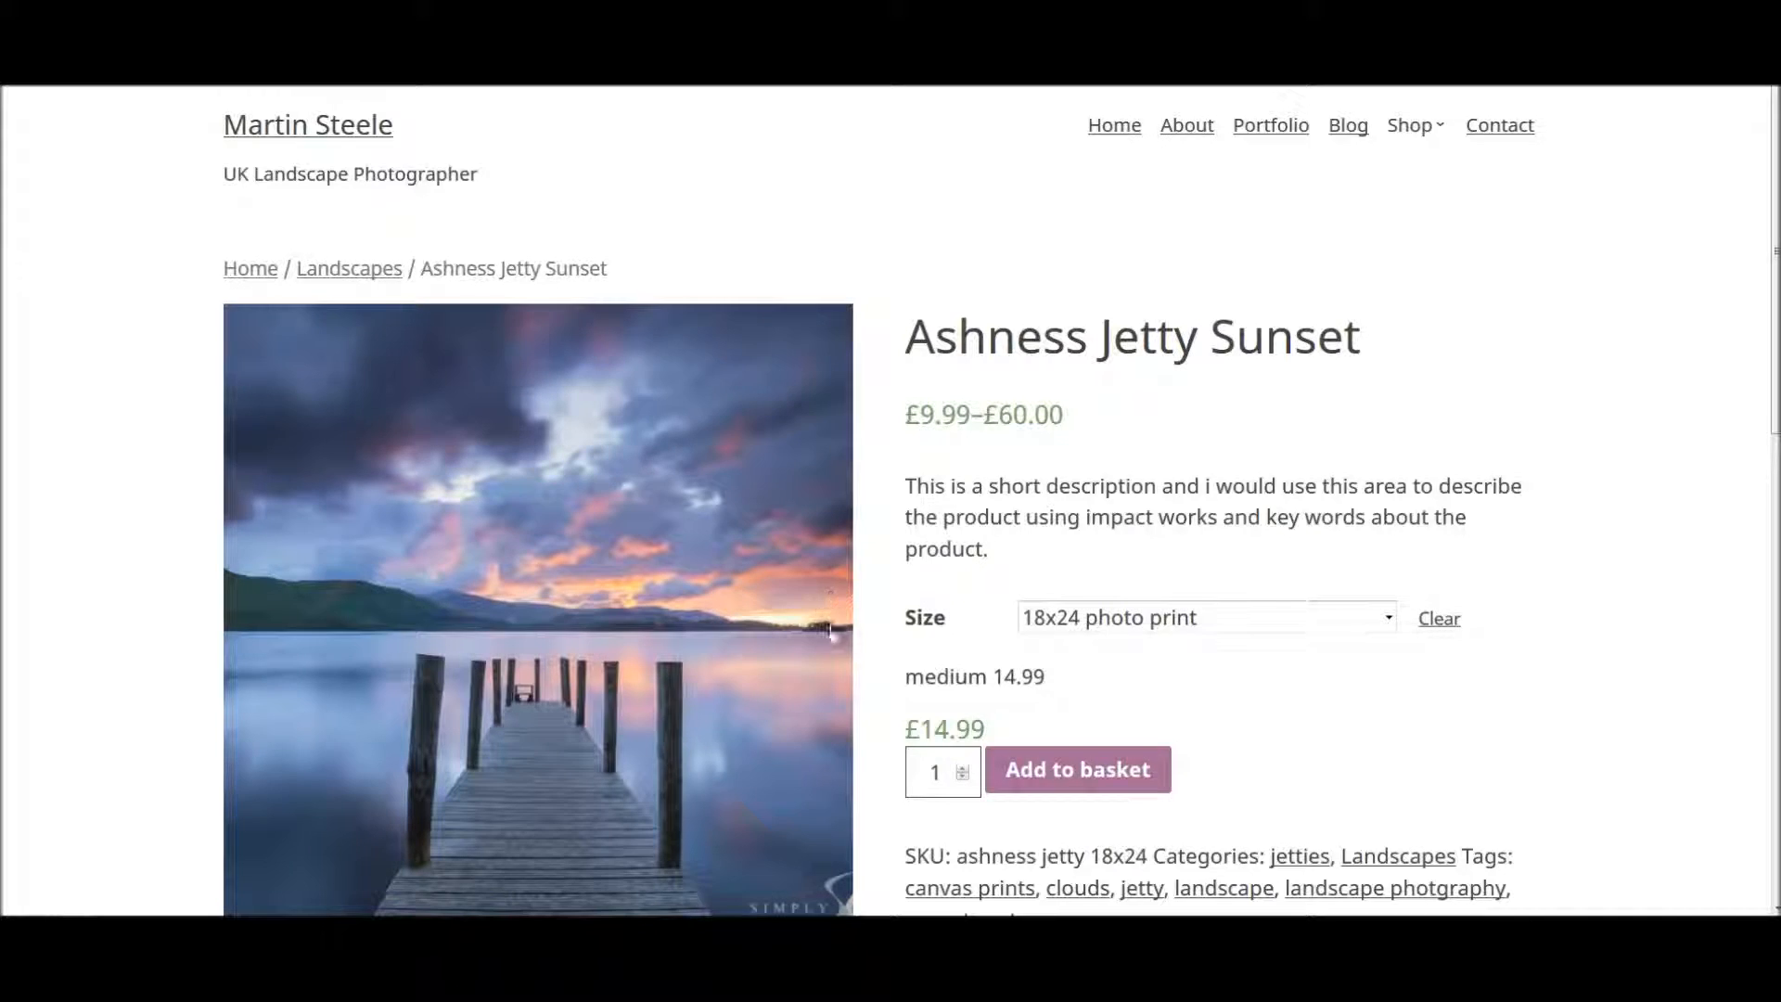
scroll(384, 387, down, 8)
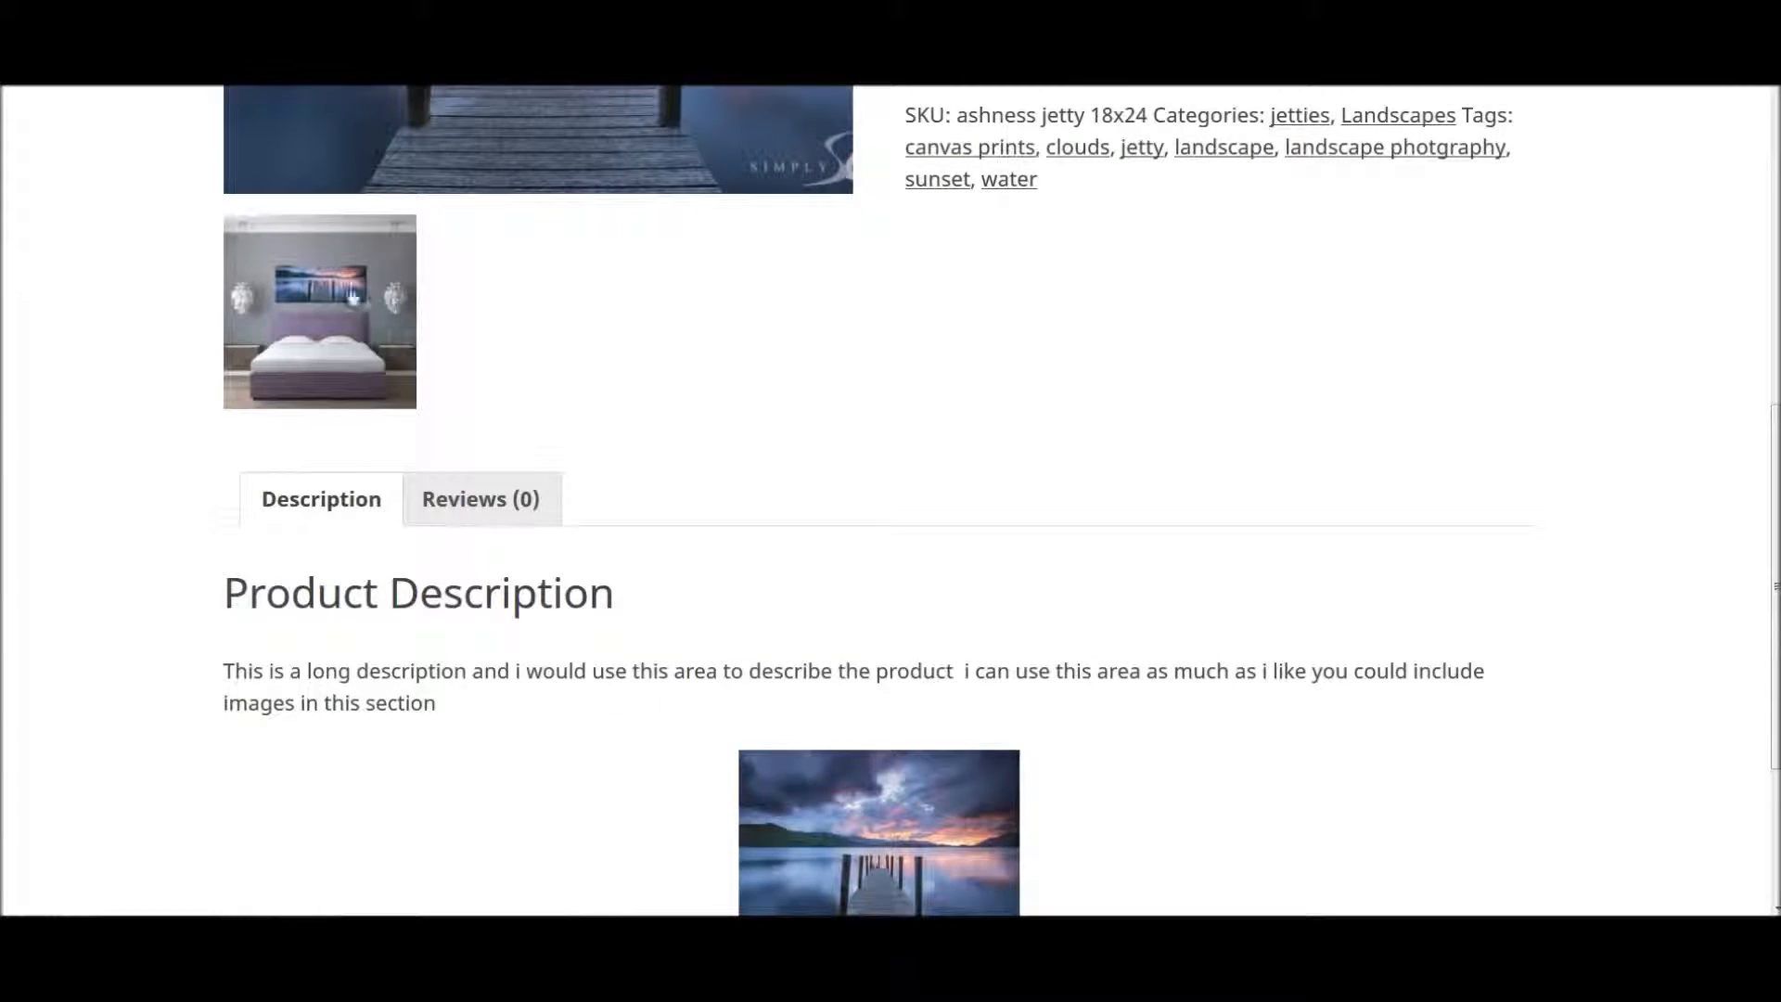
scroll(847, 402, up, 4)
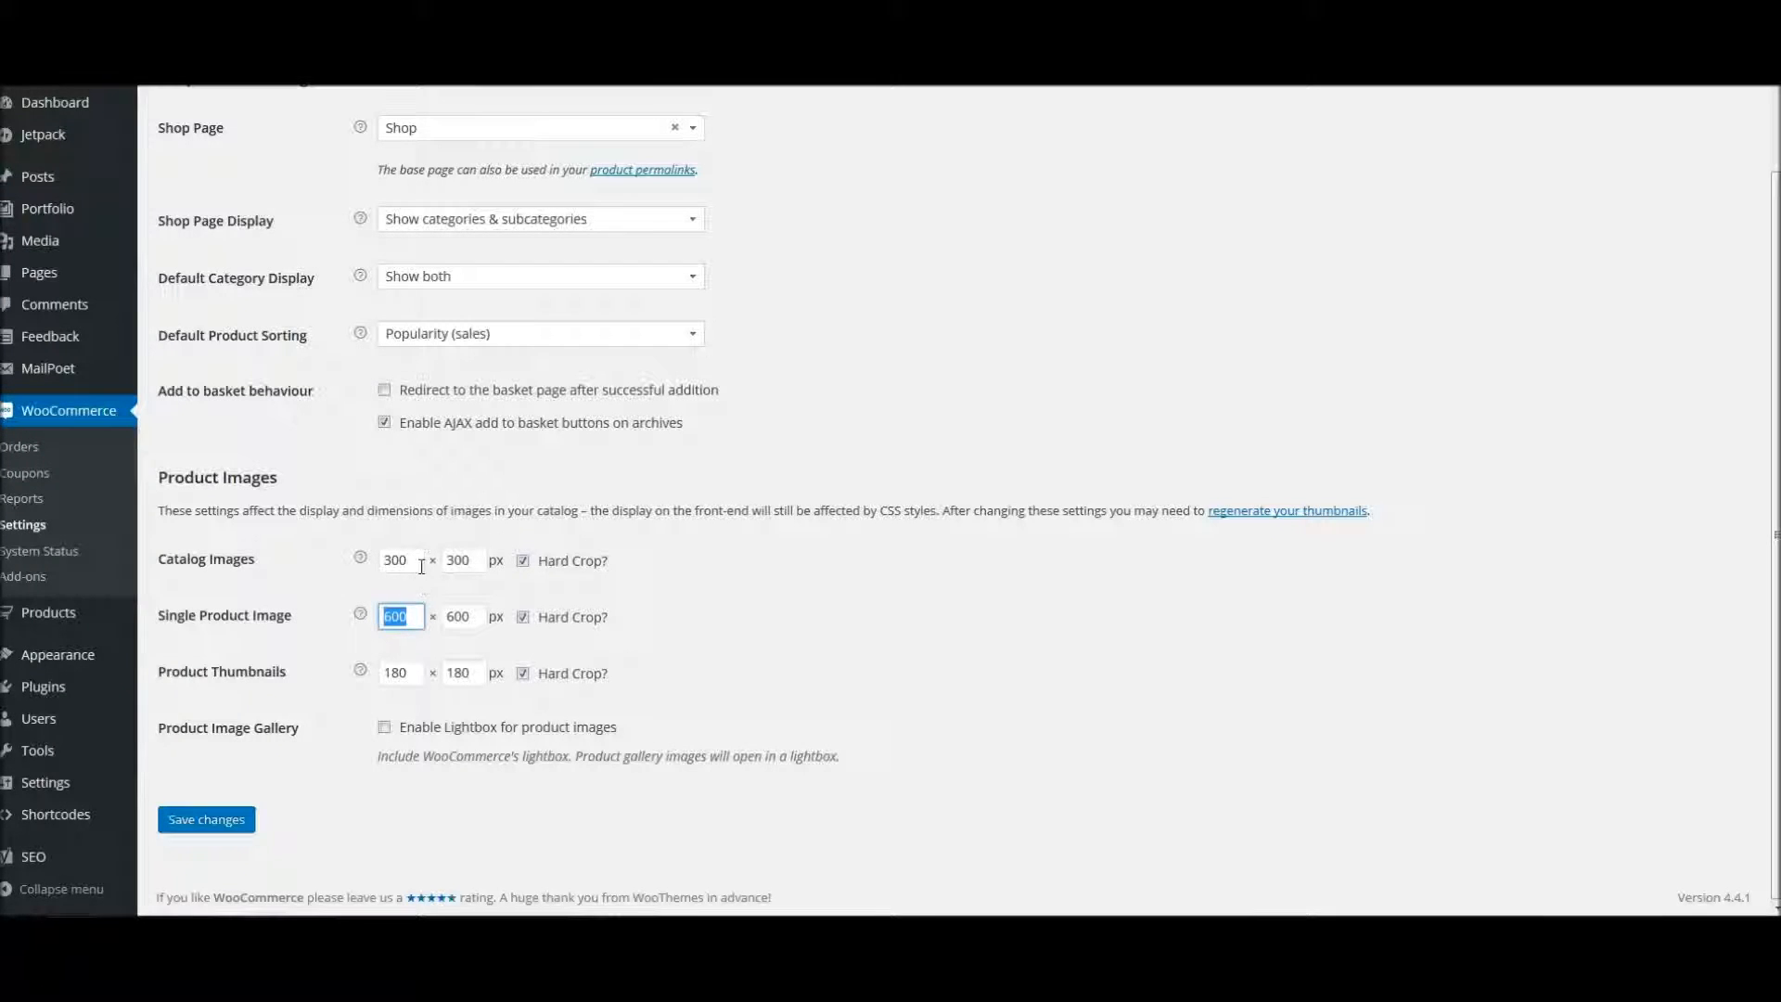
click(386, 556)
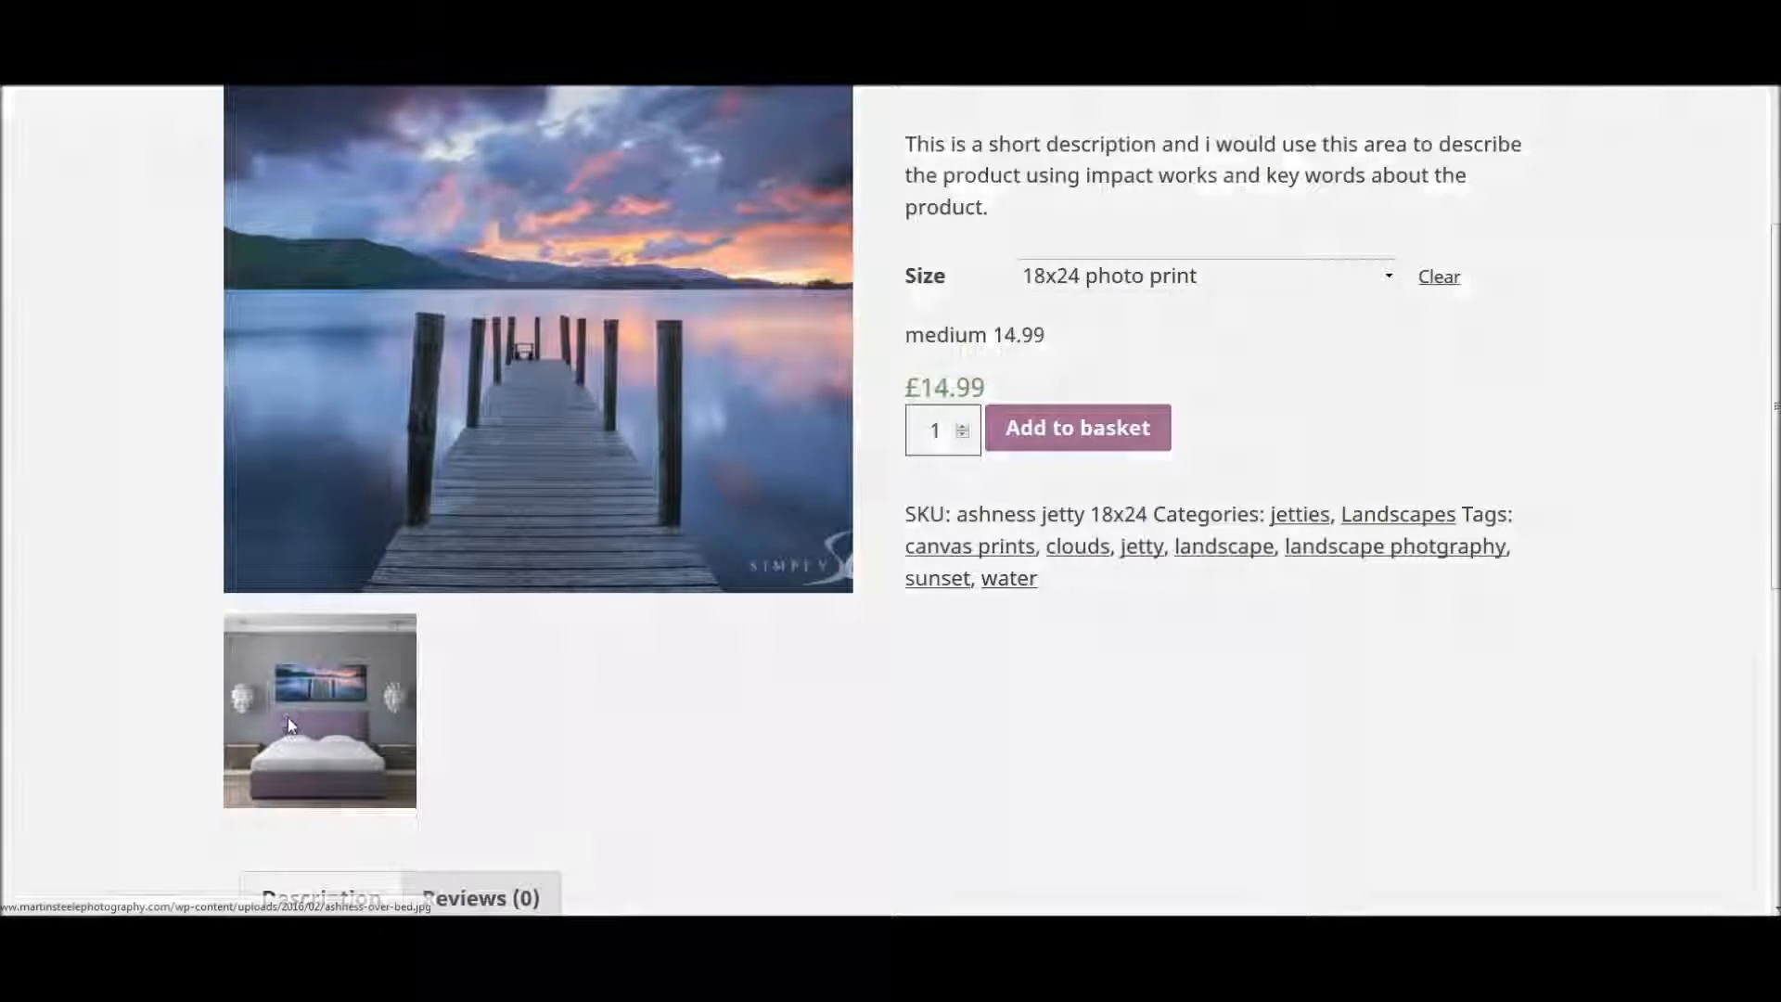
click(288, 716)
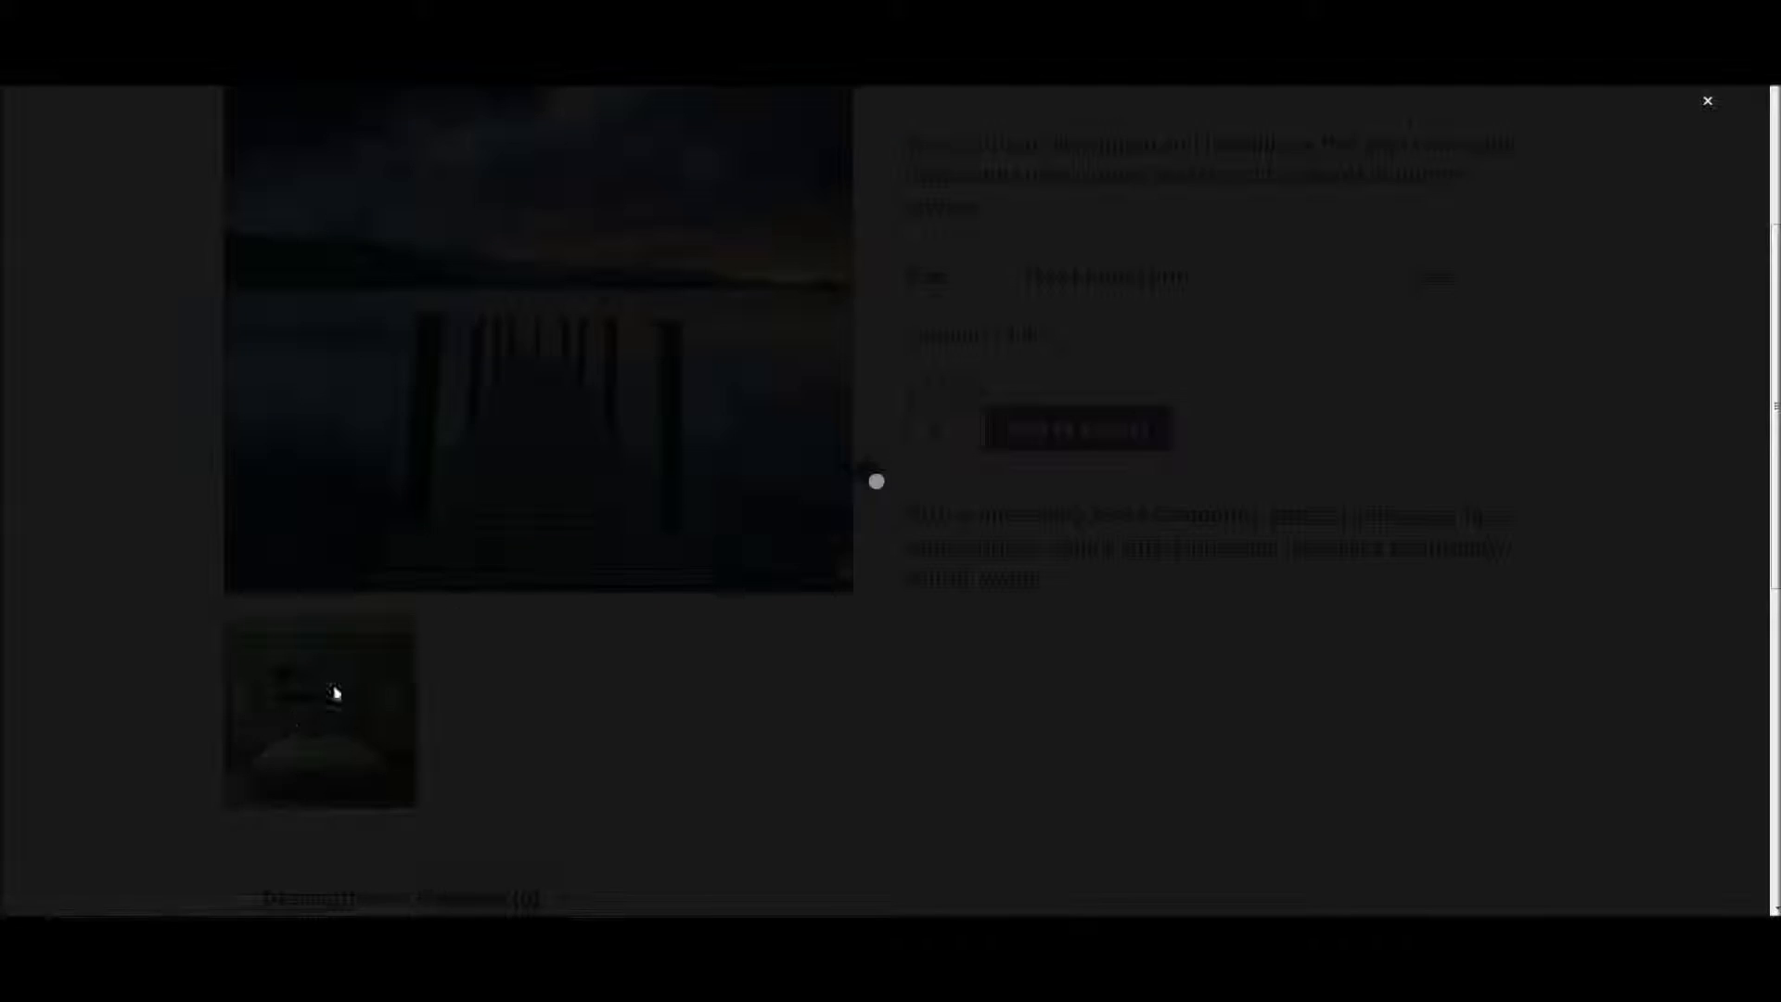
click(1707, 100)
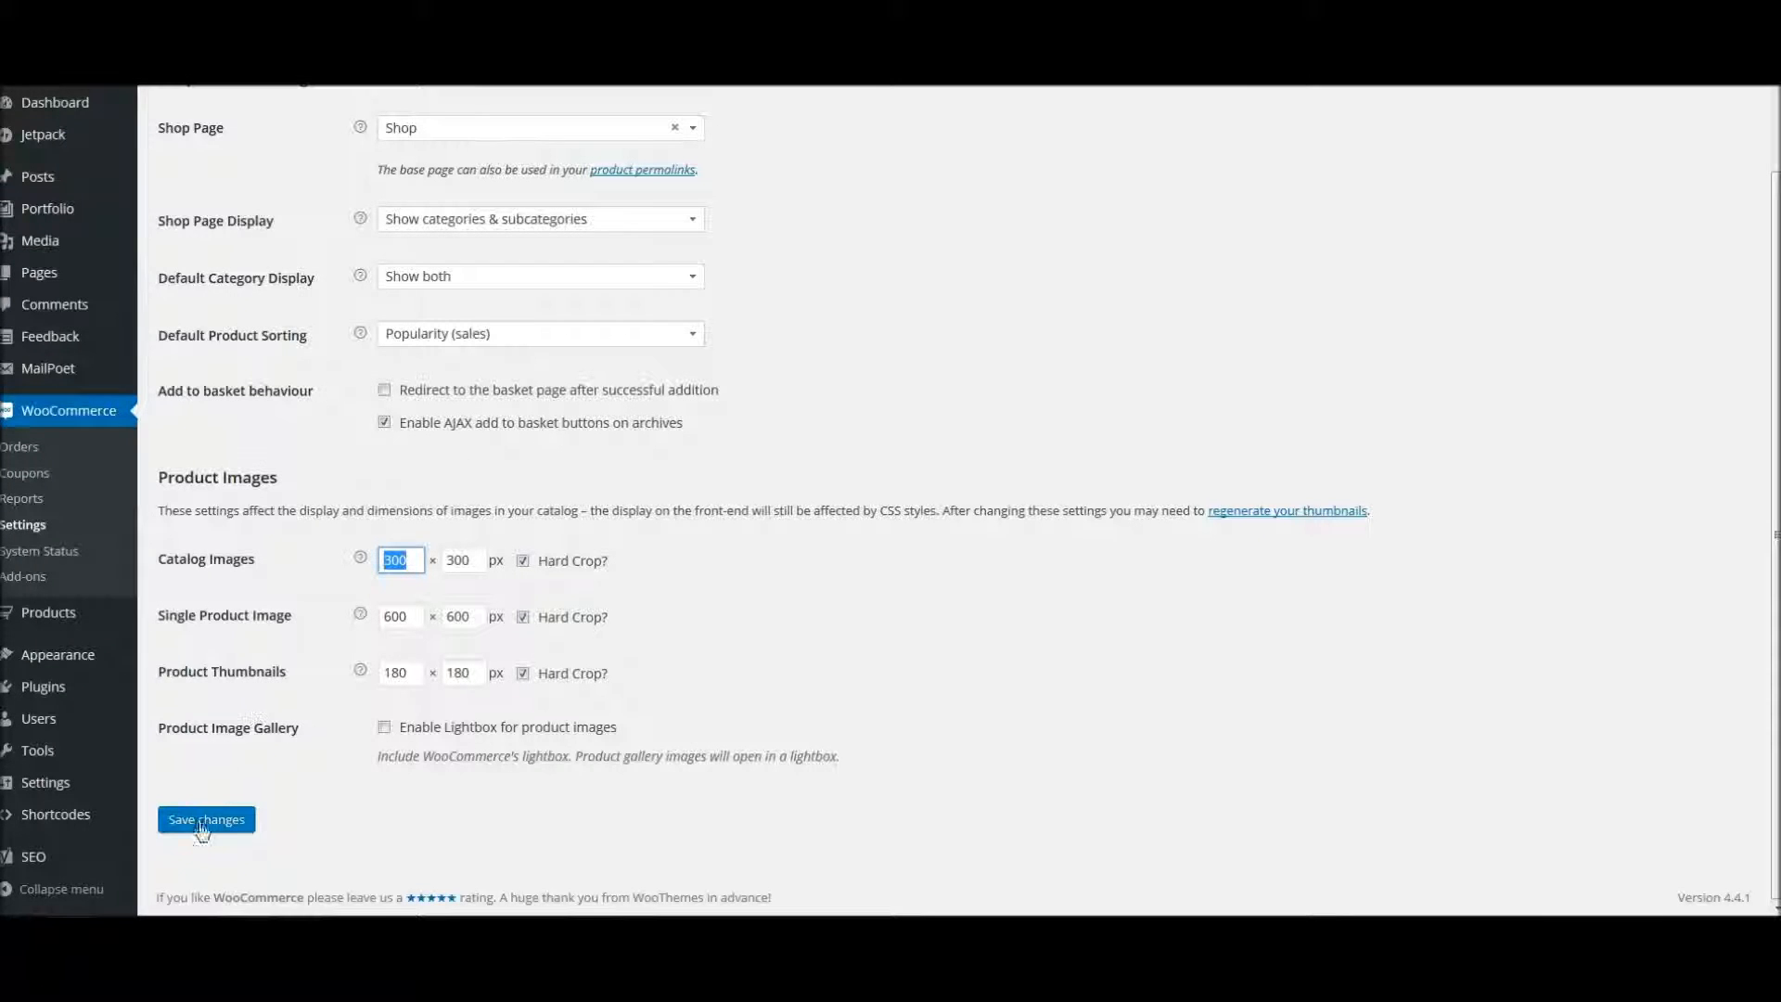
- Save the product display settings
scroll(383, 427, up, 2)
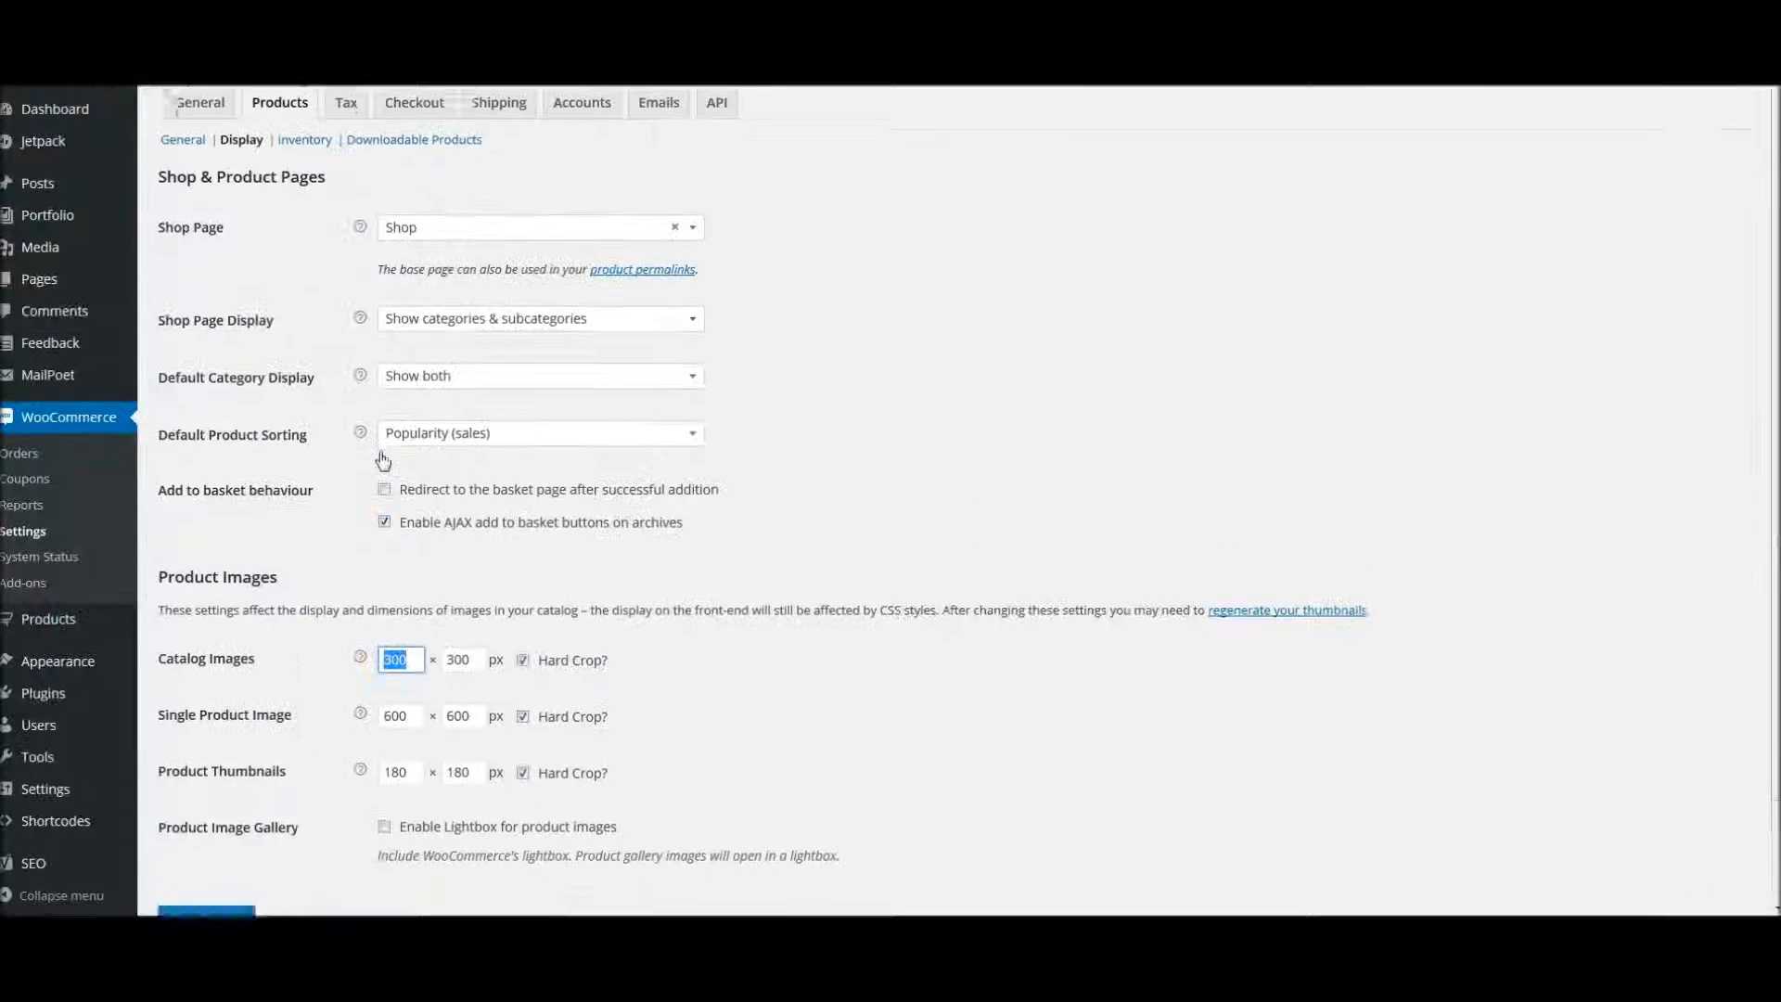
click(383, 504)
scroll(241, 798, down, 2)
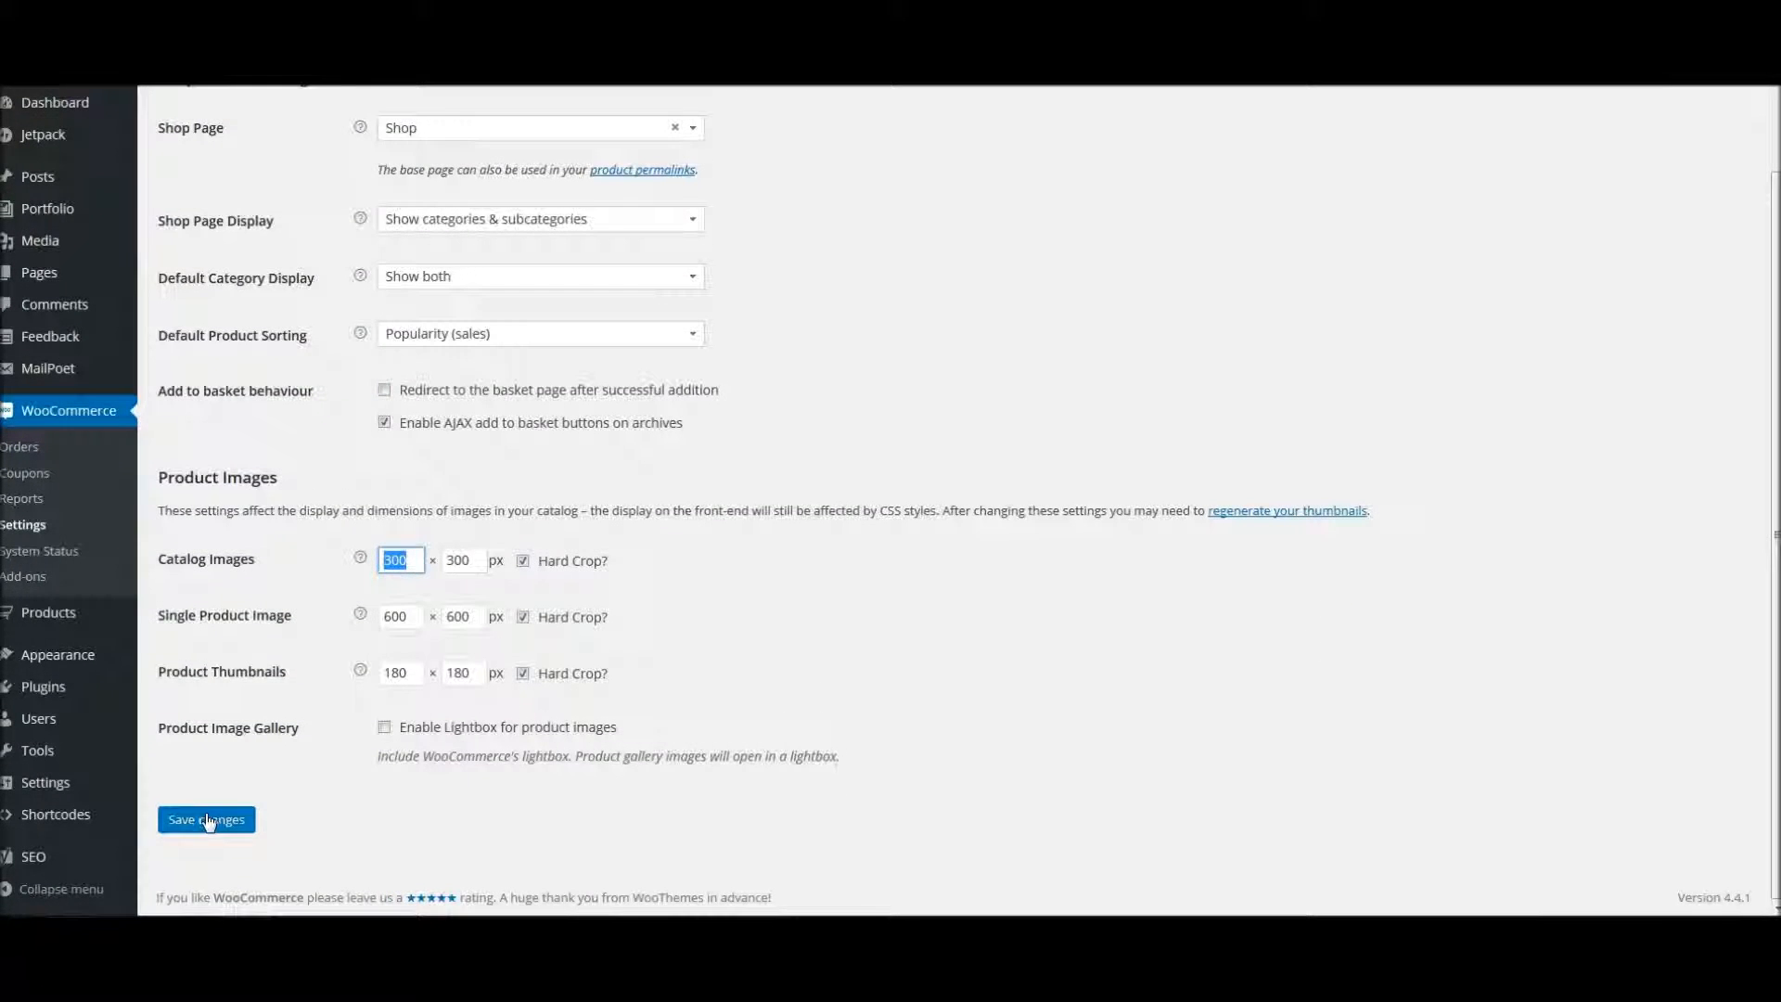
click(206, 819)
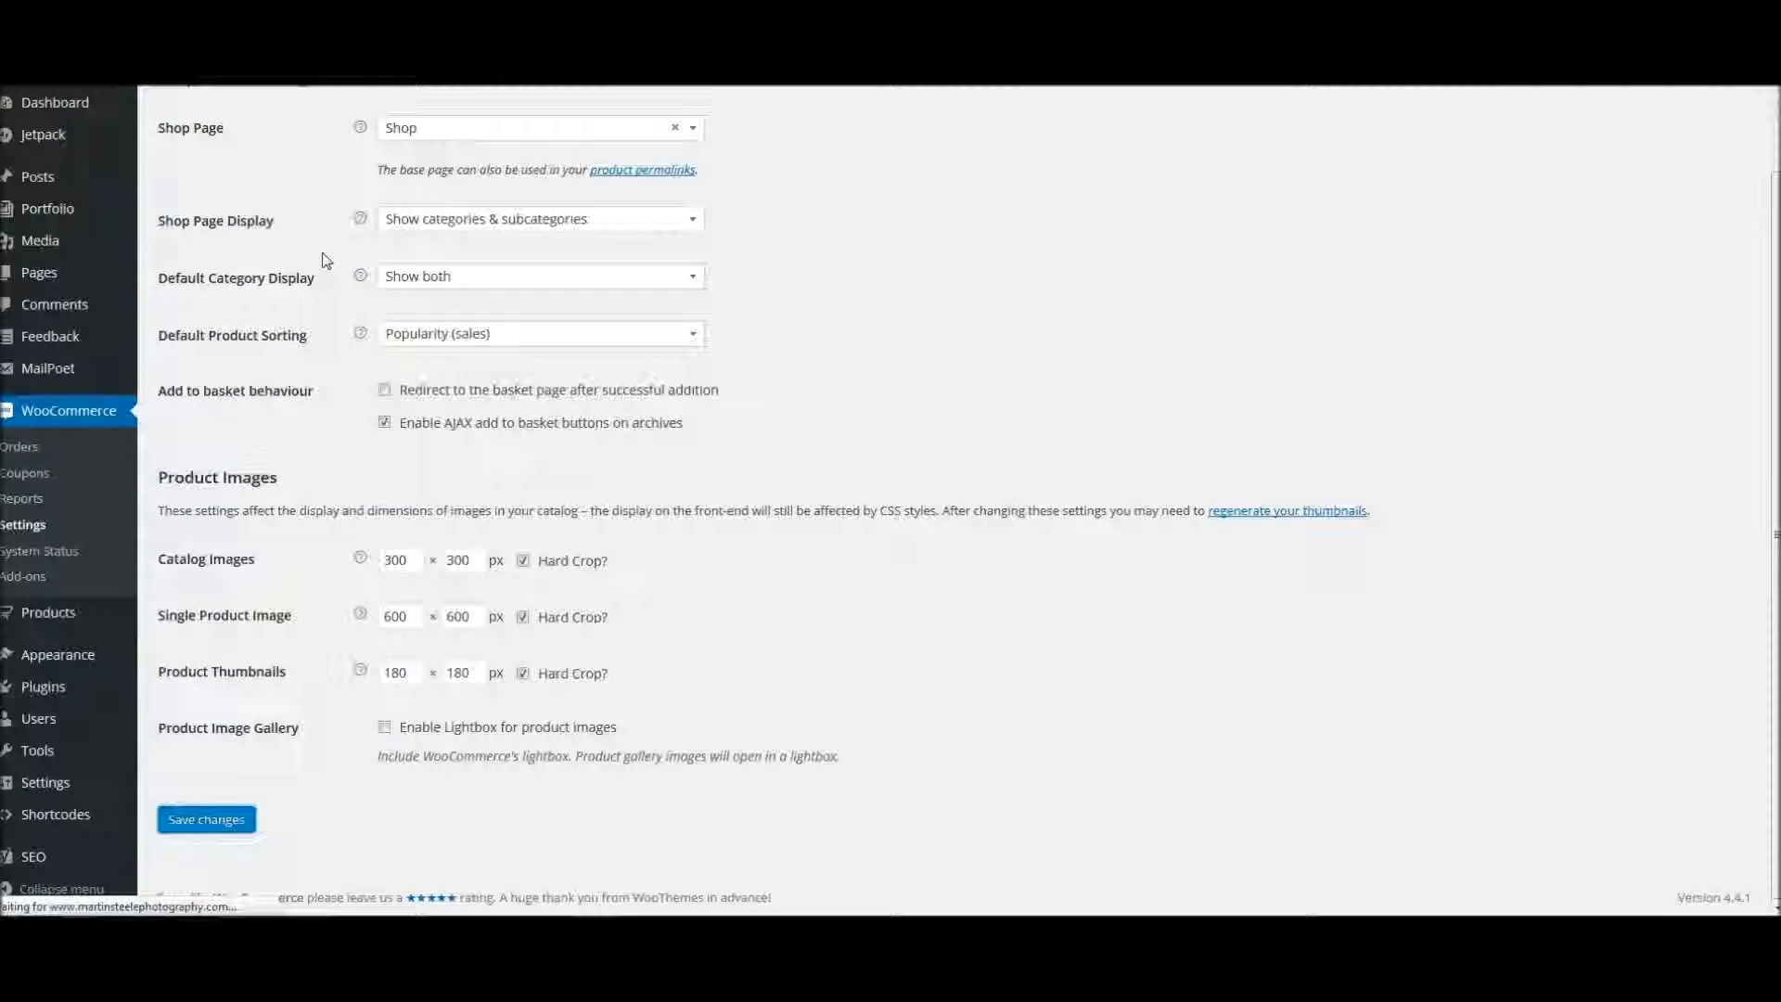
- Disable stock management in the product inventory settings and save the change
scroll(311, 384, up, 2)
click(307, 152)
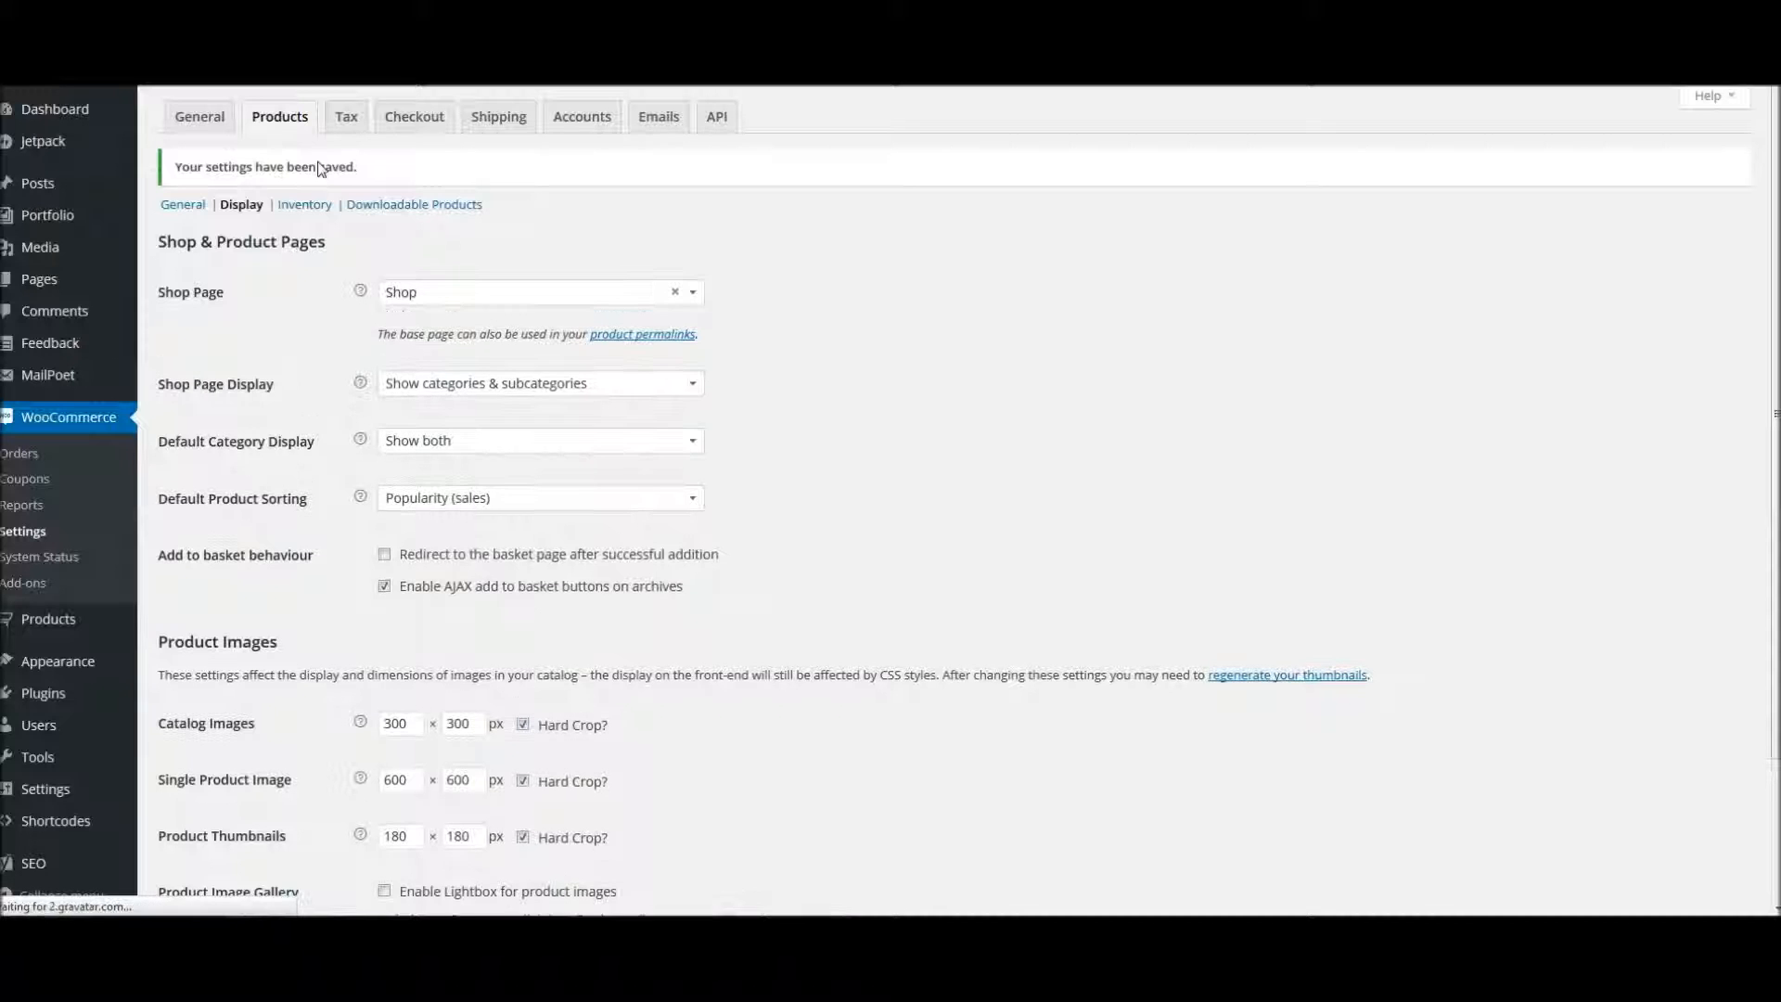
click(309, 211)
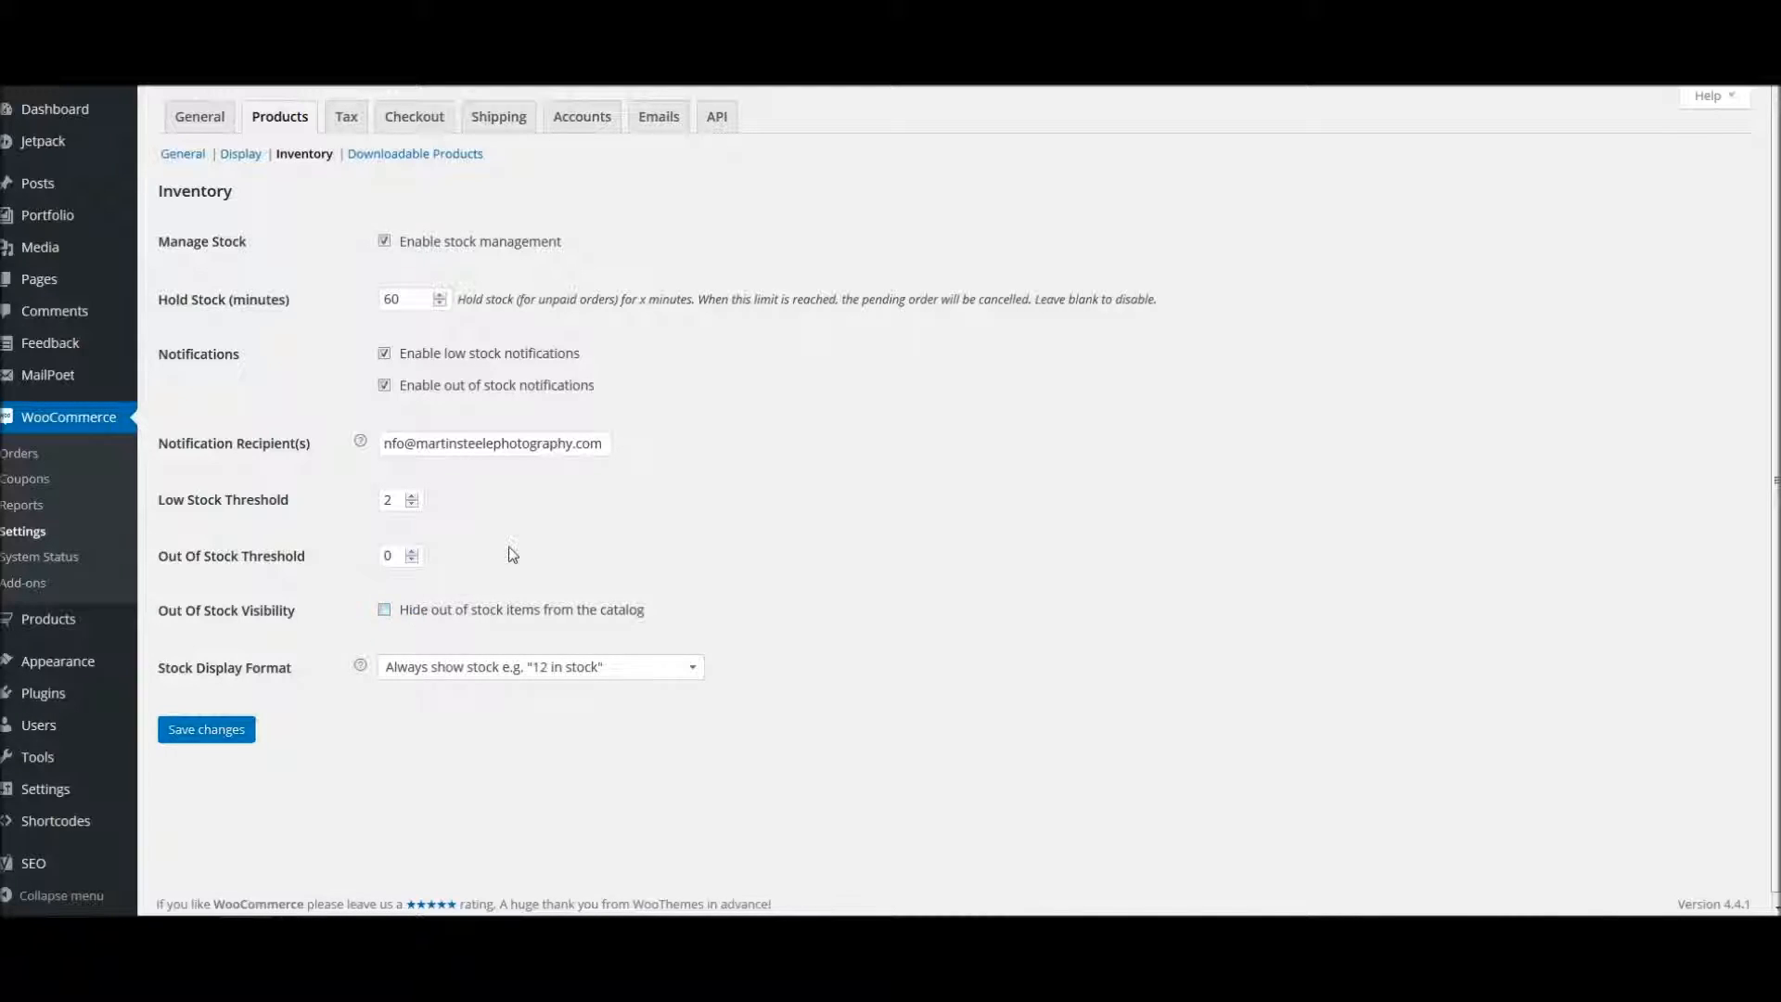
click(385, 245)
click(197, 733)
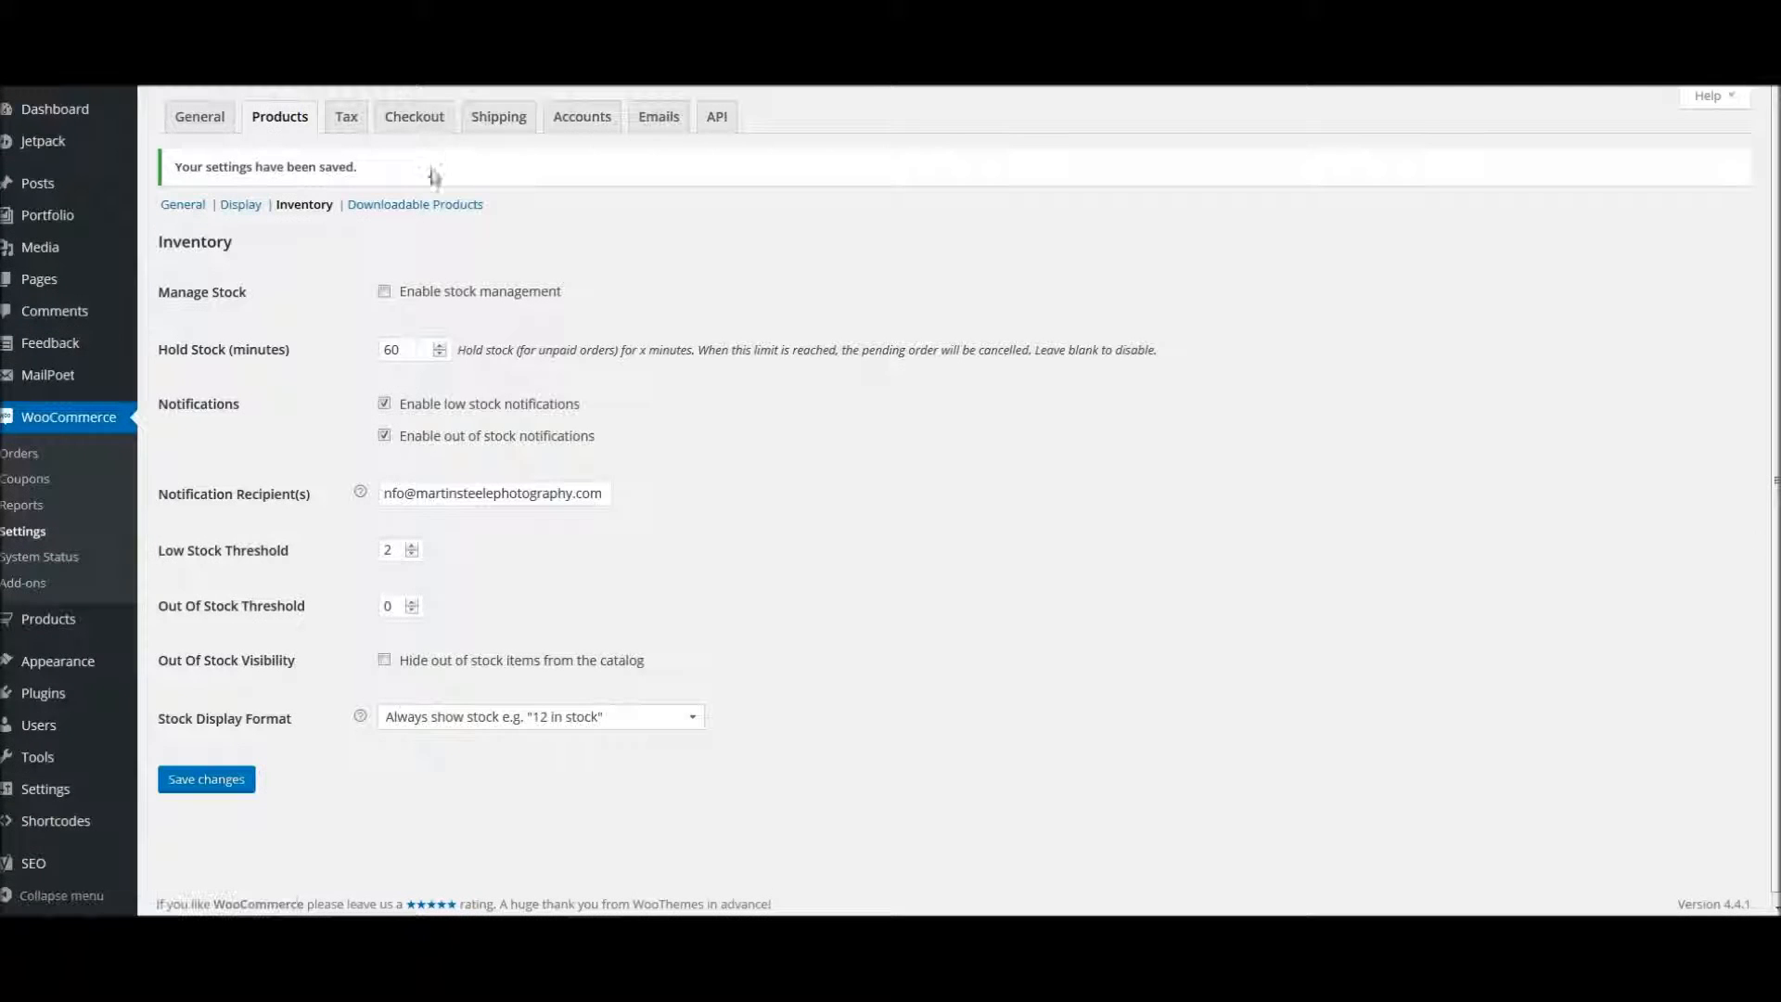
- Open the downloadable products settings and choose Force Downloads as the file download method
click(421, 207)
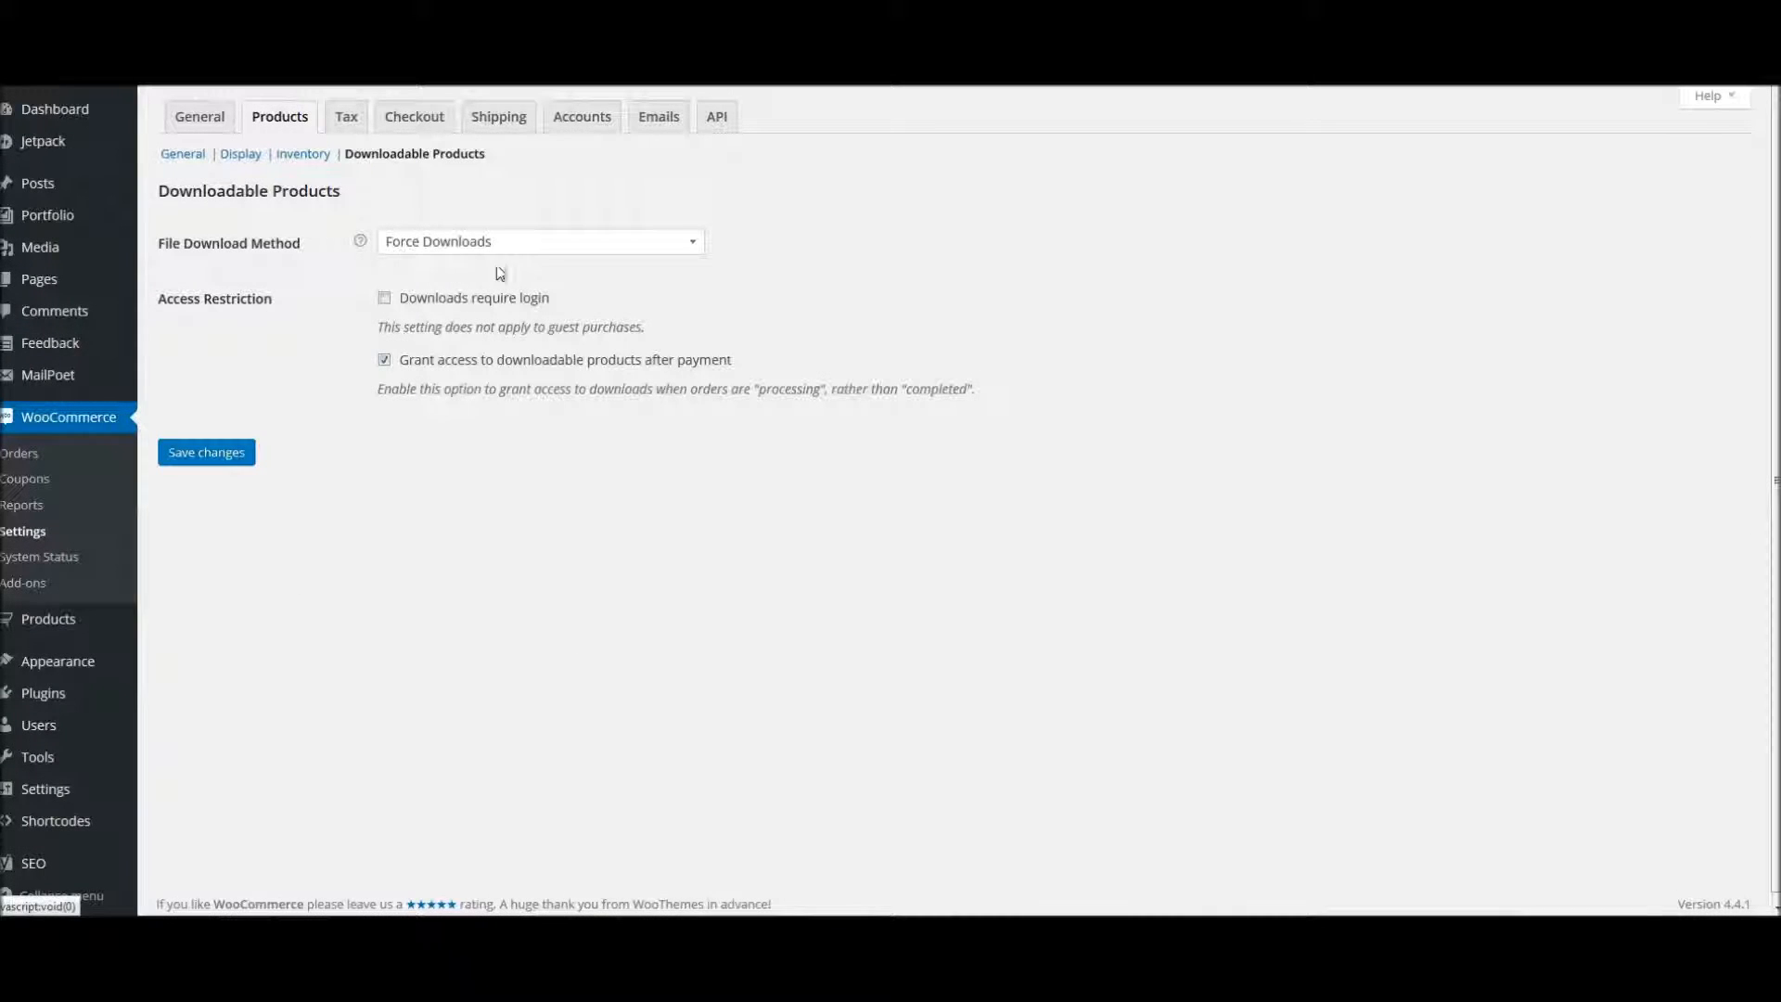
click(538, 252)
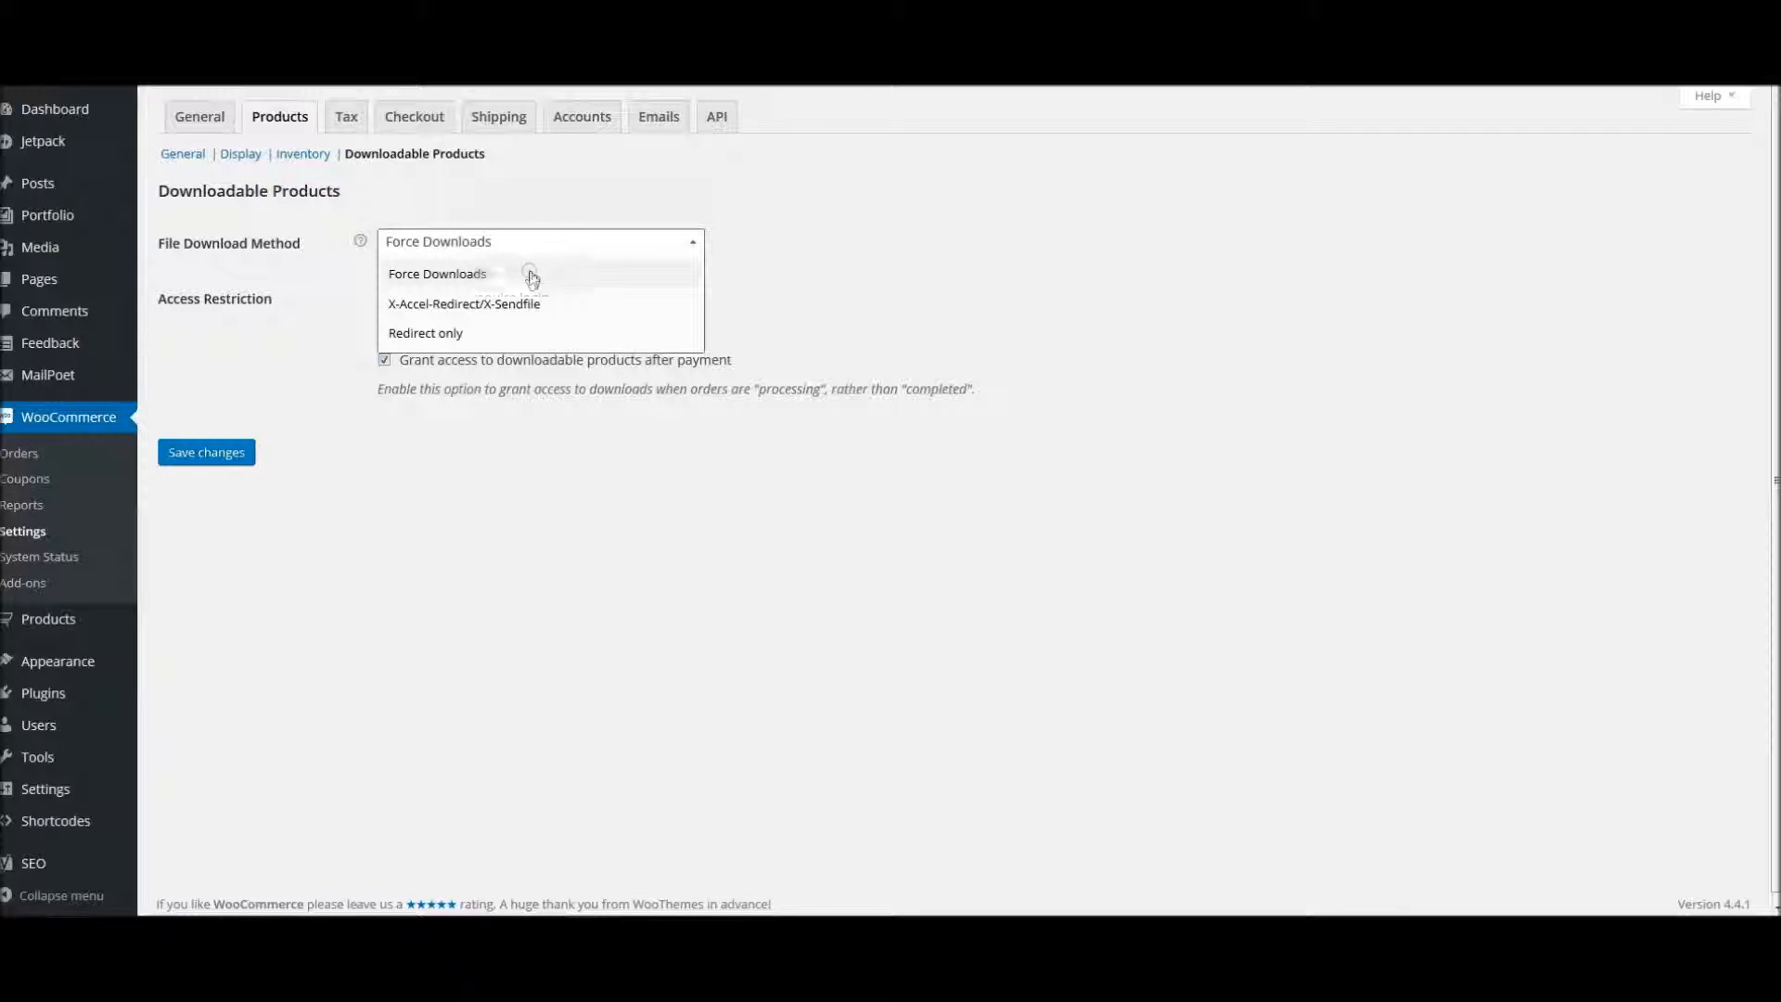
click(531, 276)
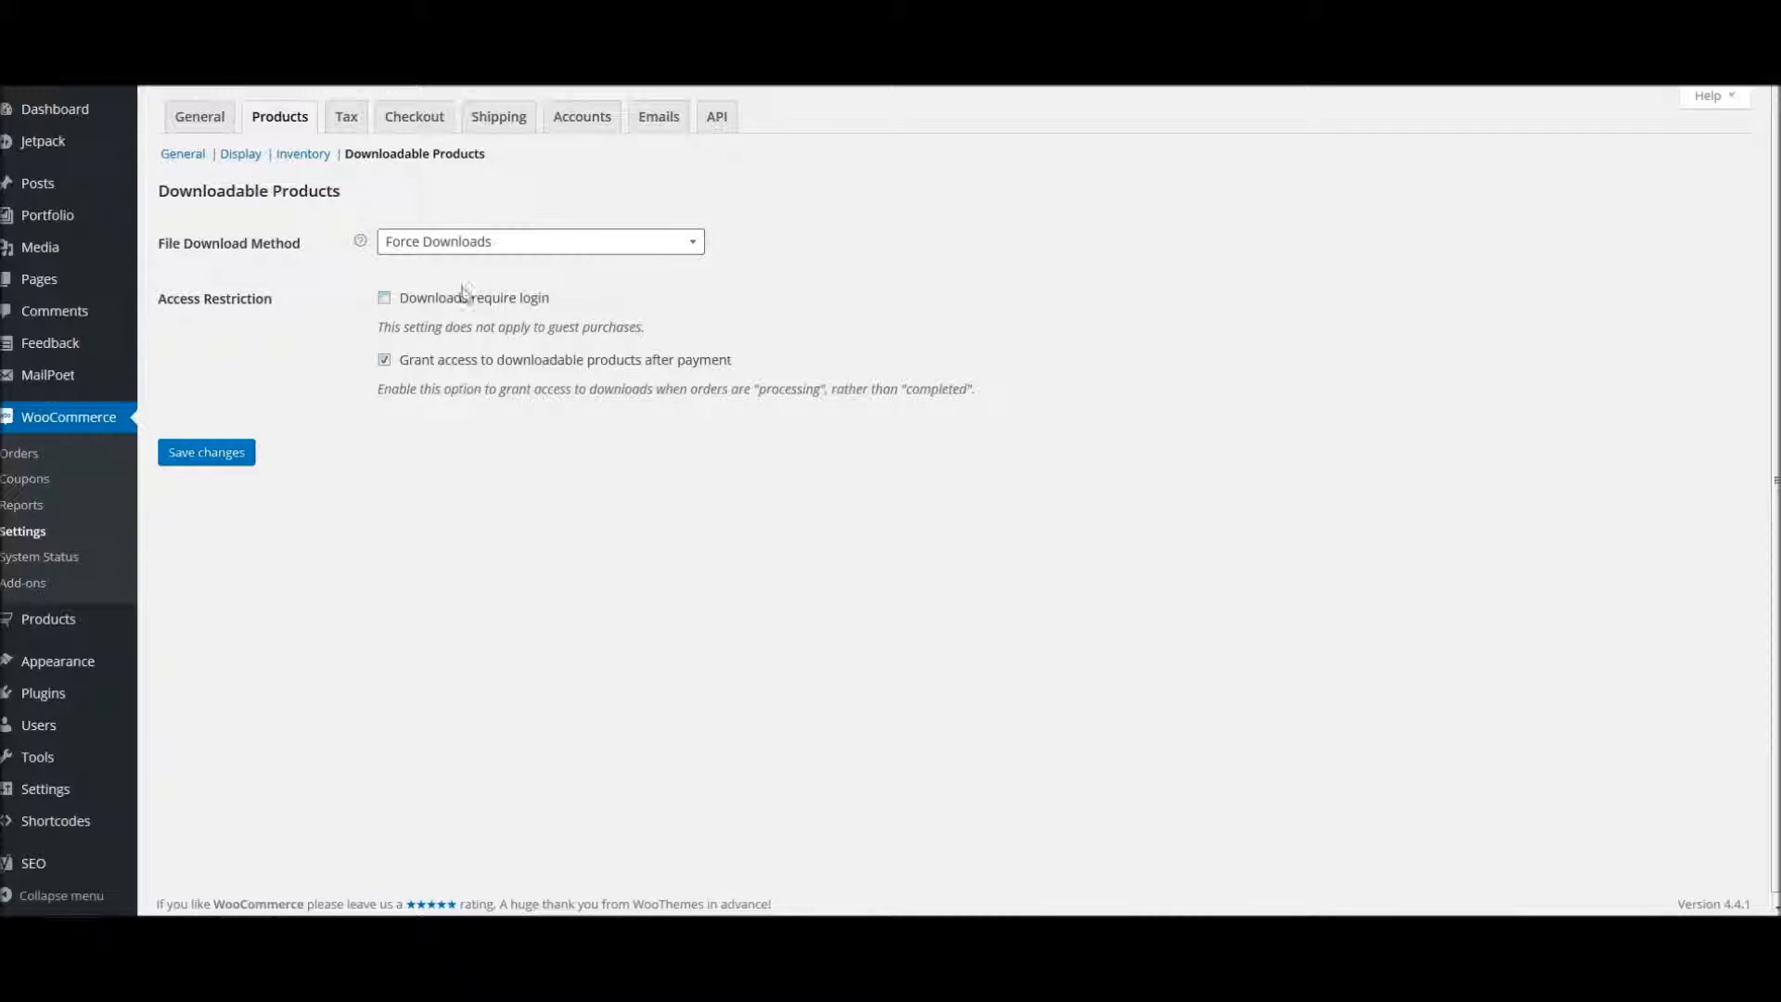